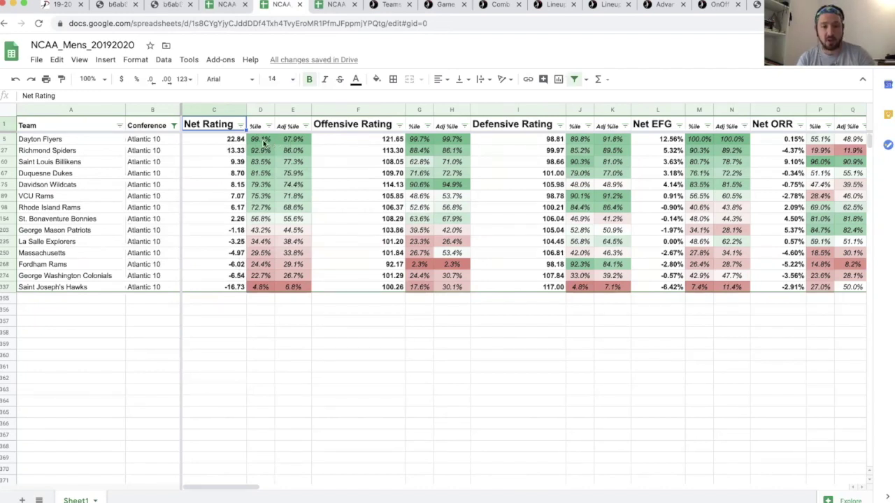
- Compare the Net Rating percentiles with the adjusted percentiles for Dayton, Saint Joseph's, Saint Louis and La Salle
click(264, 142)
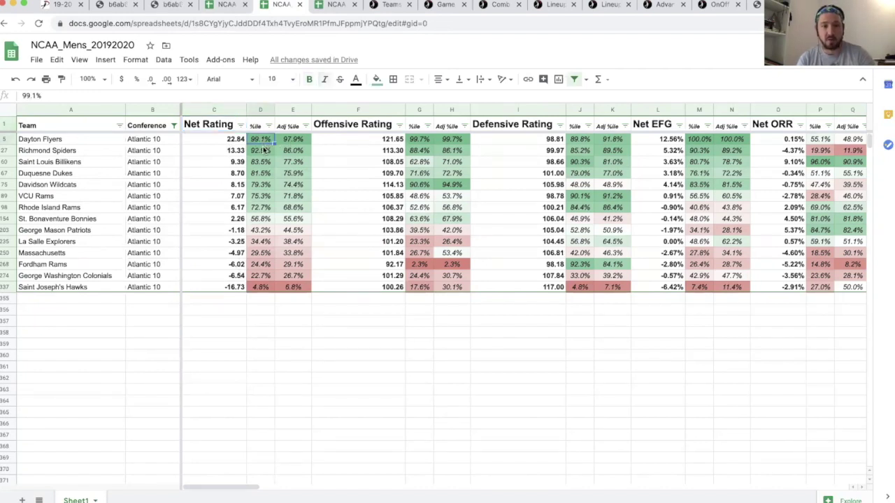
click(262, 287)
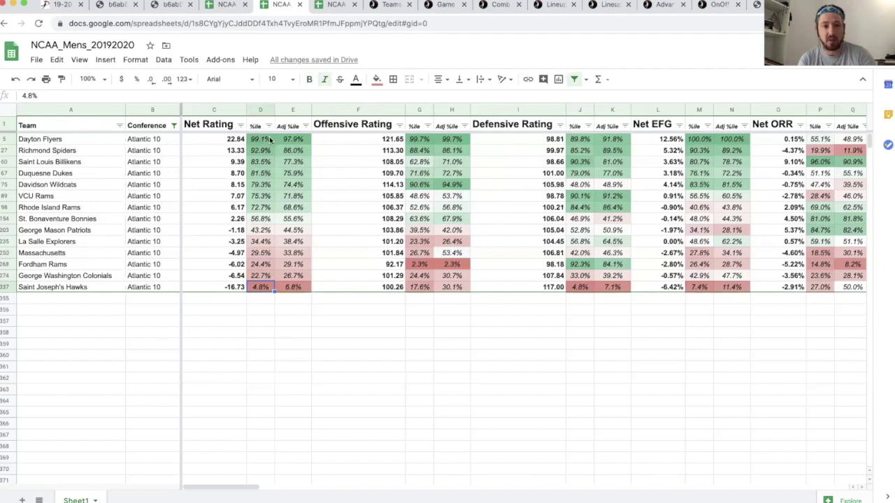
click(291, 140)
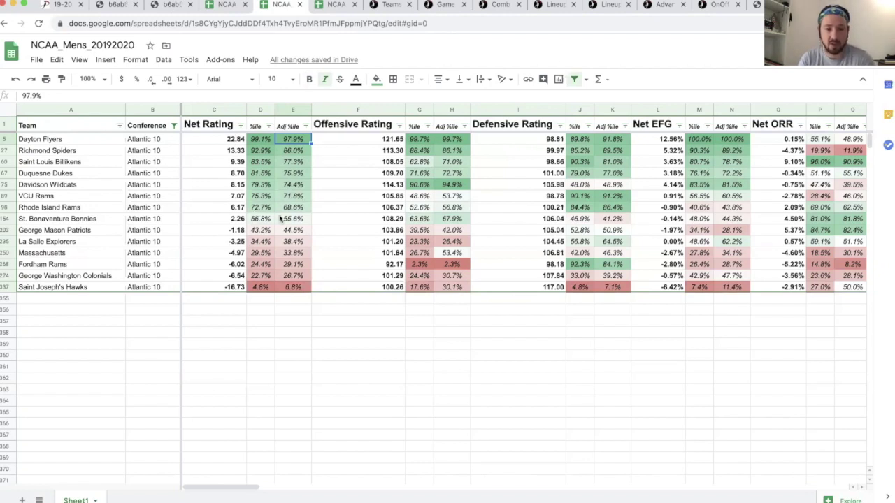
click(264, 143)
click(293, 165)
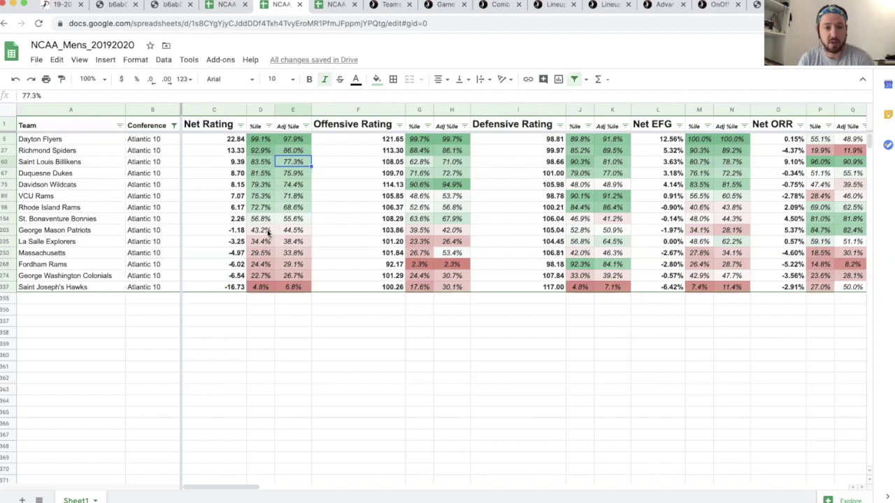
click(264, 243)
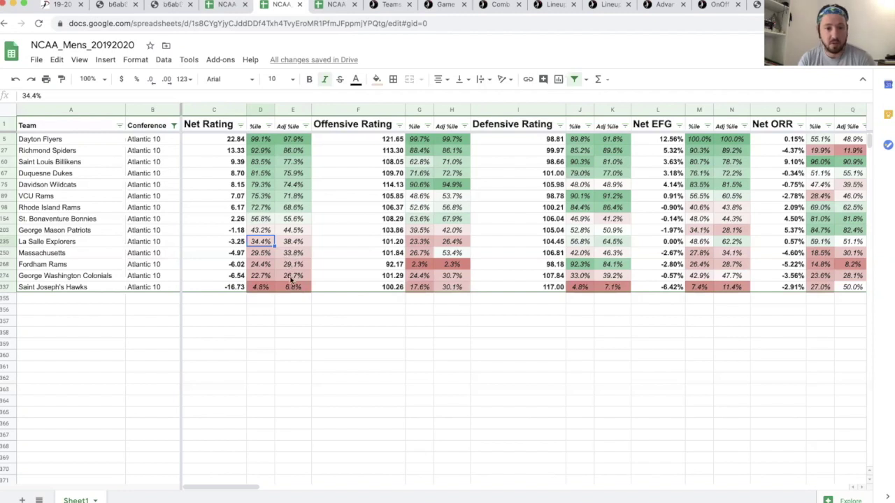
drag(287, 246, 263, 244)
click(264, 243)
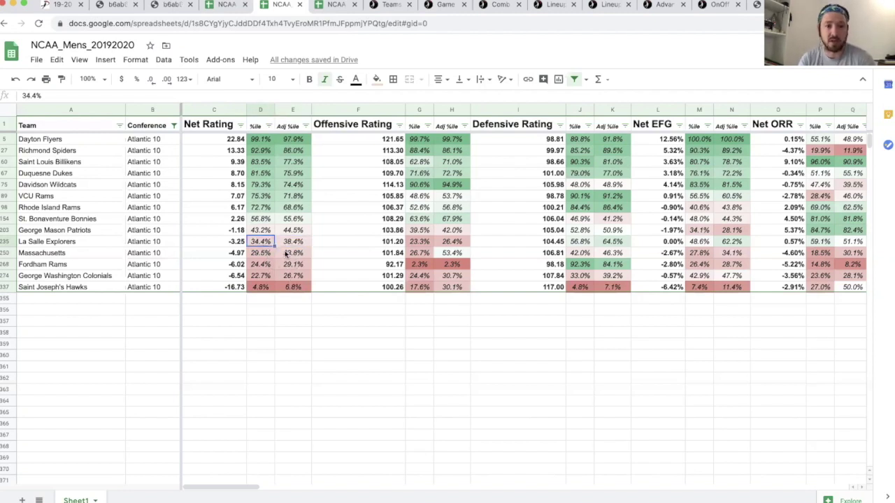
click(289, 244)
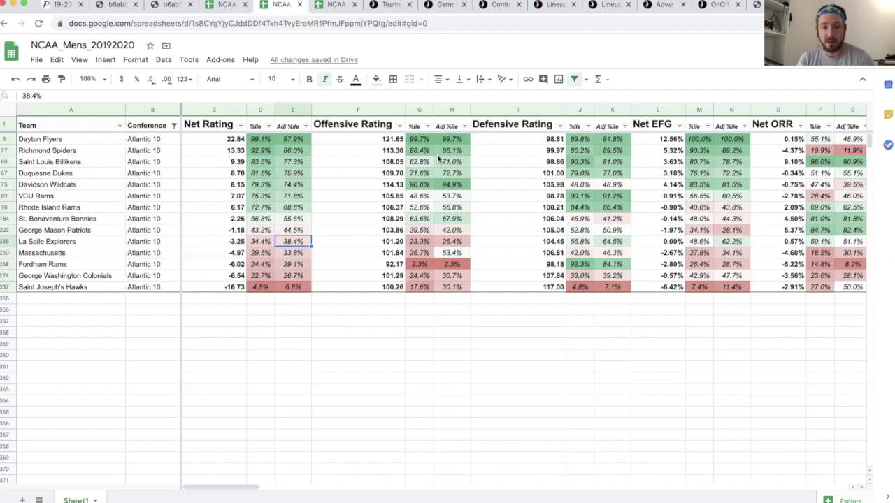
- Sort the Atlantic 10 men's teams by Offensive Rating from highest to lowest
click(399, 125)
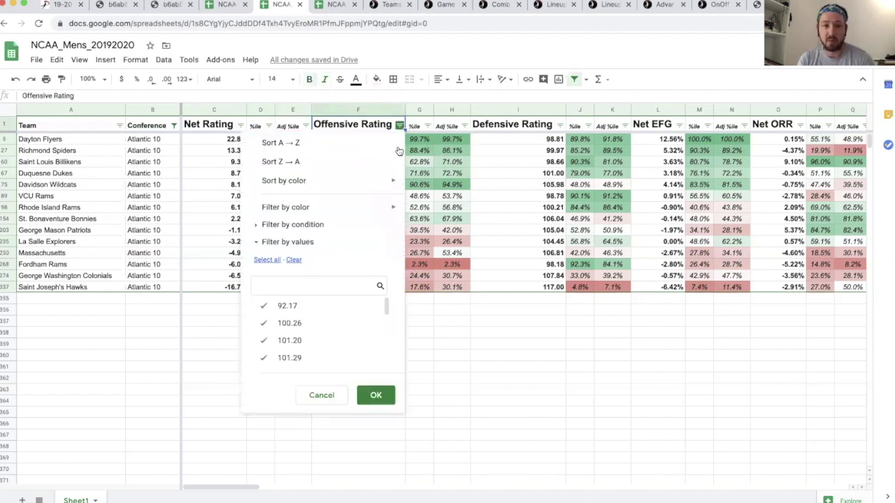
click(384, 164)
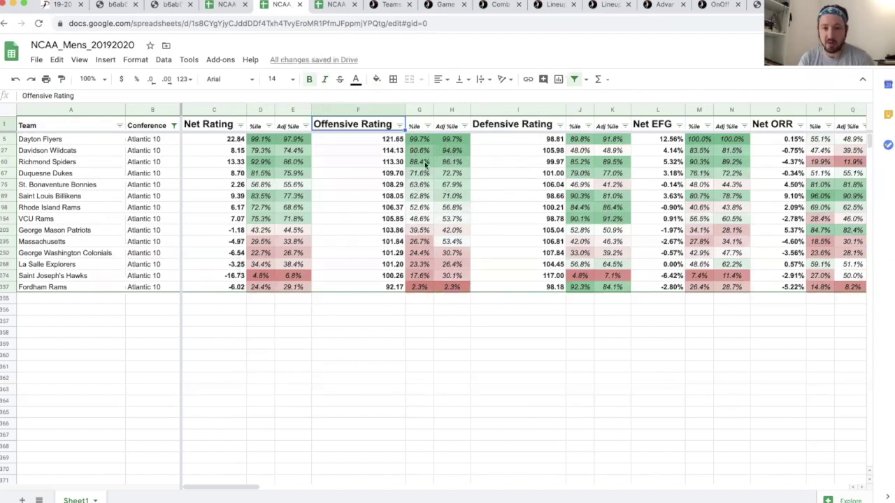
- Sort the teams by Defensive Rating percentile in descending order and check the adjusted percentiles of Fordham and Saint Louis
scroll(500, 155, right, 1)
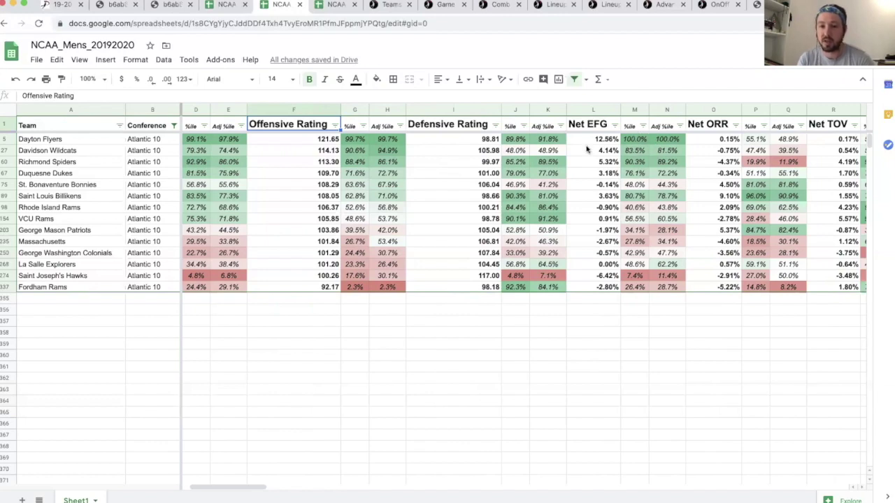
click(524, 126)
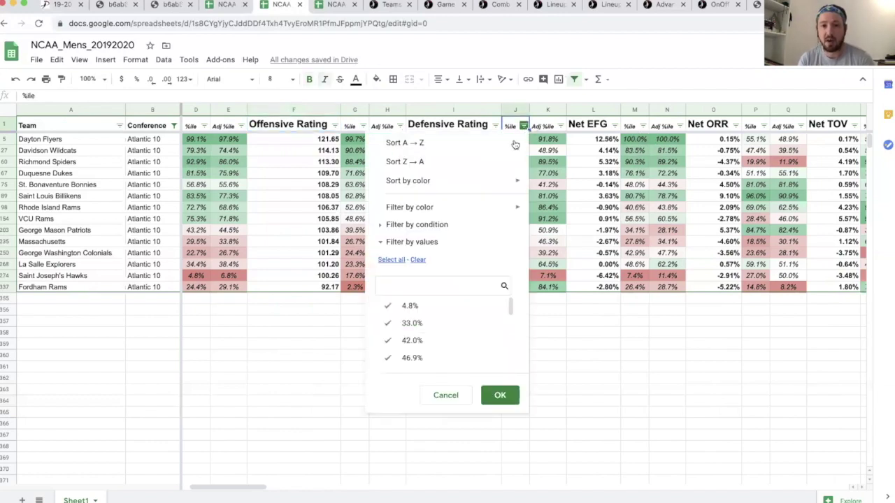
click(489, 160)
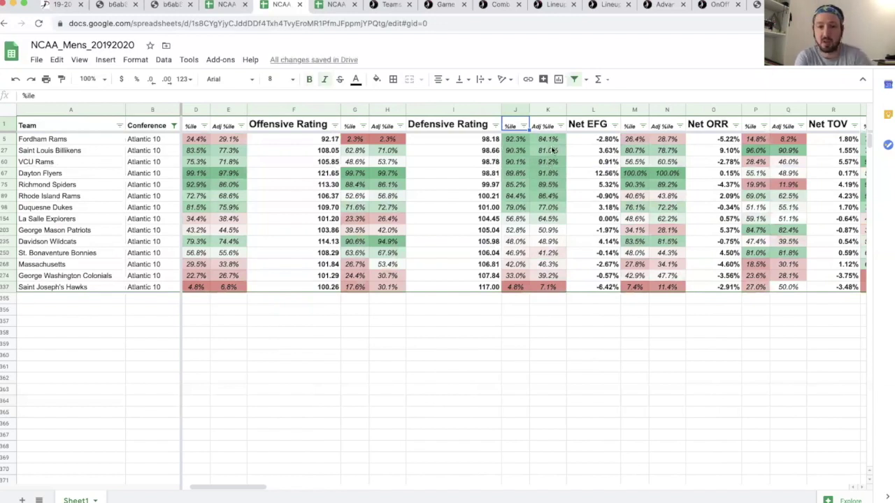
click(549, 141)
click(548, 150)
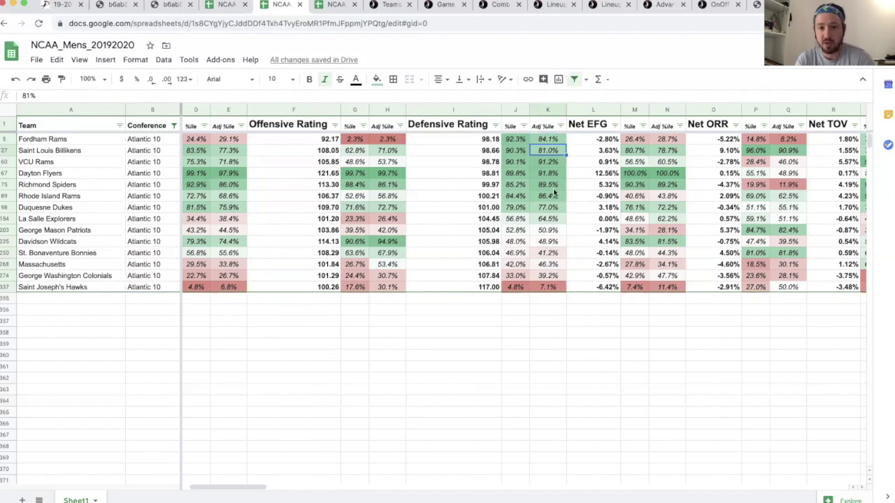
- Re-sort the teams in descending order by Offensive Rating percentile and again by Defensive Rating percentile
click(363, 125)
click(343, 160)
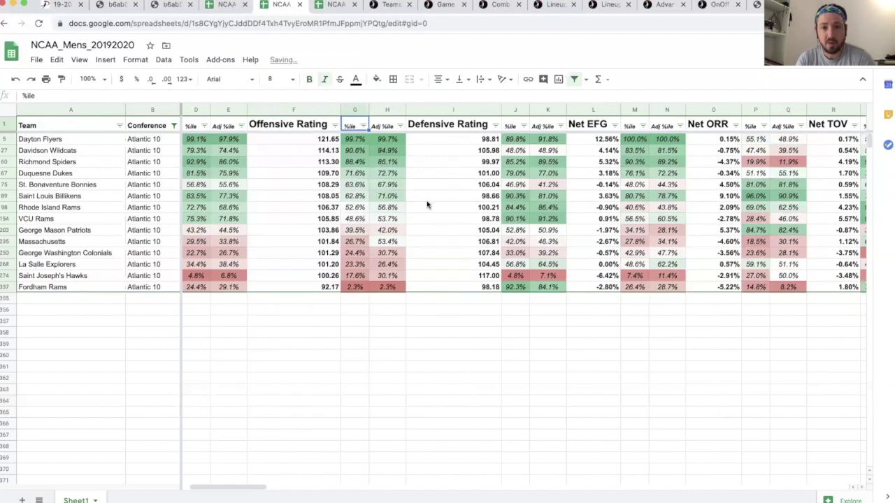
click(523, 126)
click(496, 160)
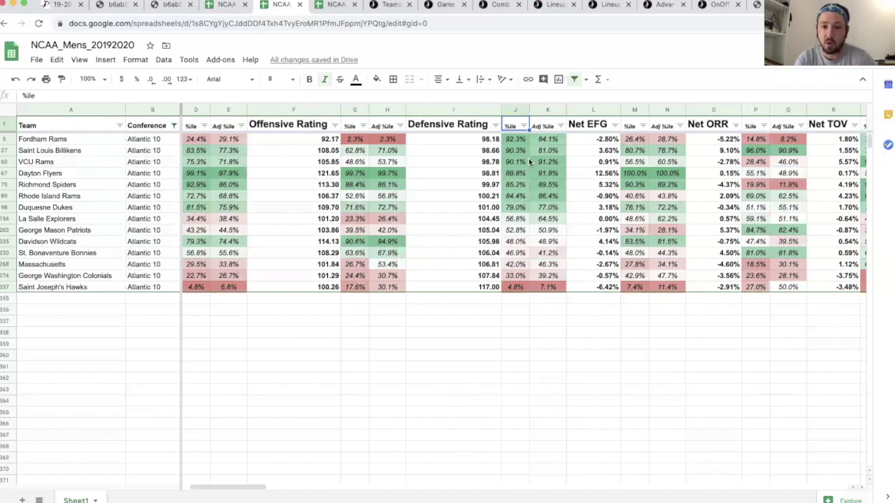
- Sort the teams by the Offensive Rating adjusted percentile in descending order
click(383, 127)
click(399, 126)
click(359, 164)
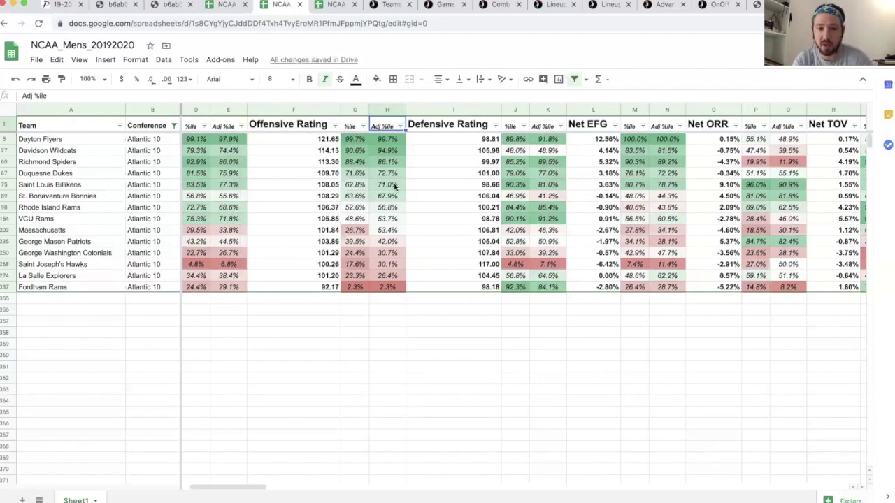
- Compare the Saint Louis Billikens' Offensive Rating percentile with their adjusted percentile
click(350, 186)
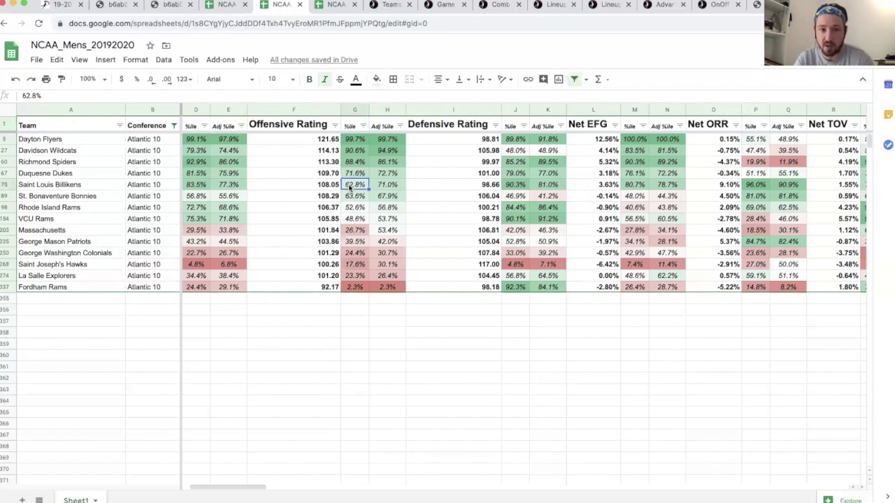
click(388, 184)
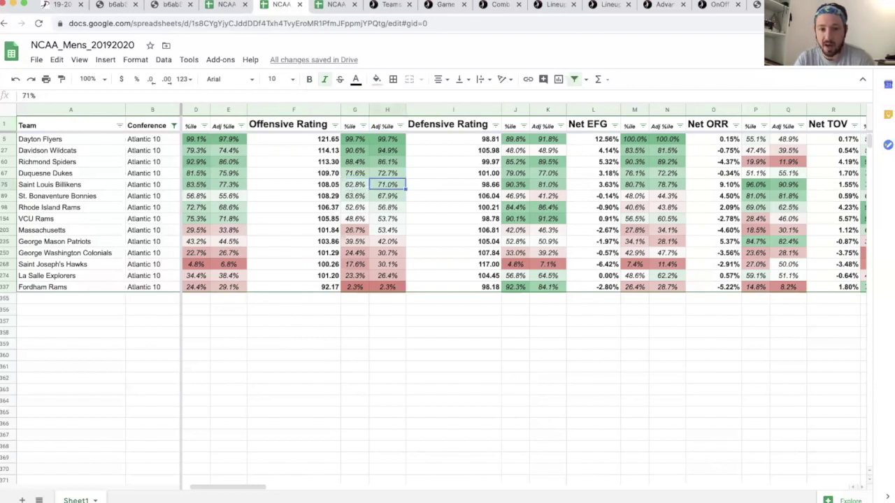
right_click(356, 186)
click(336, 198)
click(382, 189)
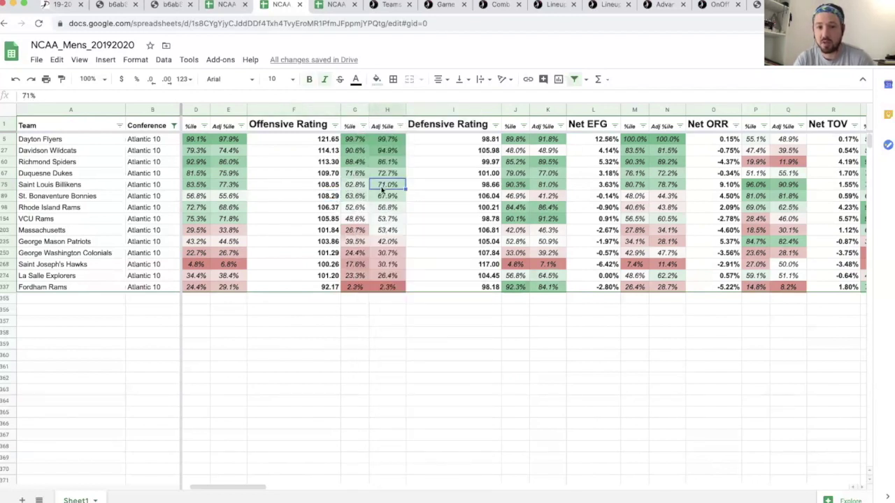
click(353, 186)
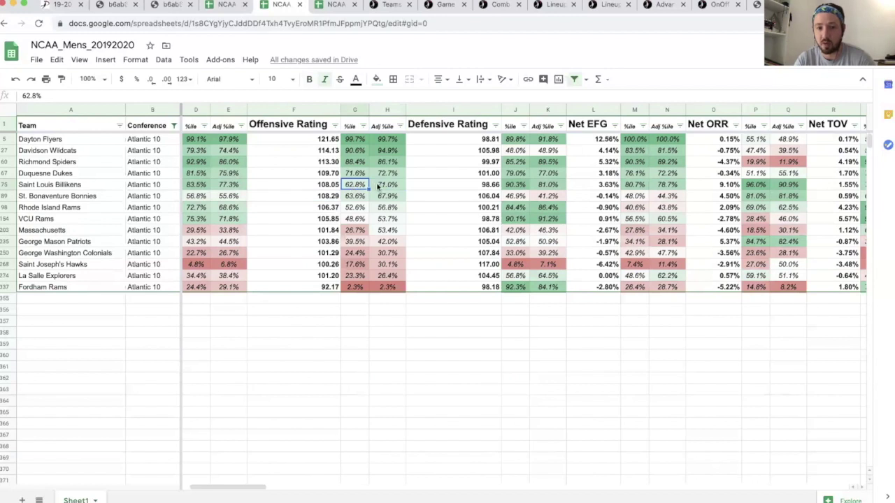
click(393, 185)
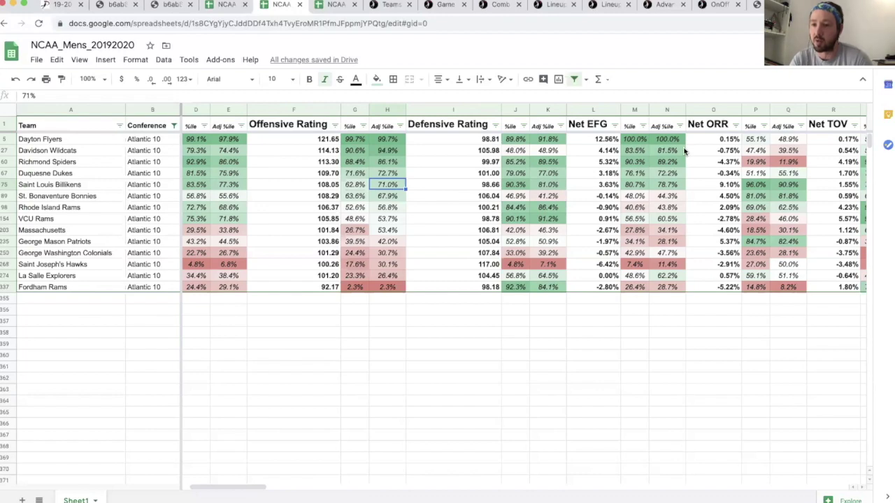
- Switch to the NCAA_Womens_20192020 spreadsheet and show its columns starting from Net Rating
click(334, 5)
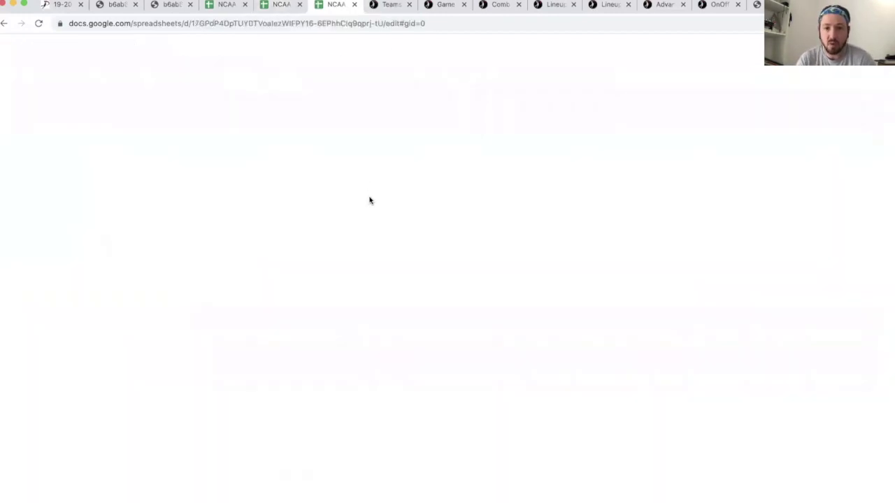
scroll(395, 202, right, 1)
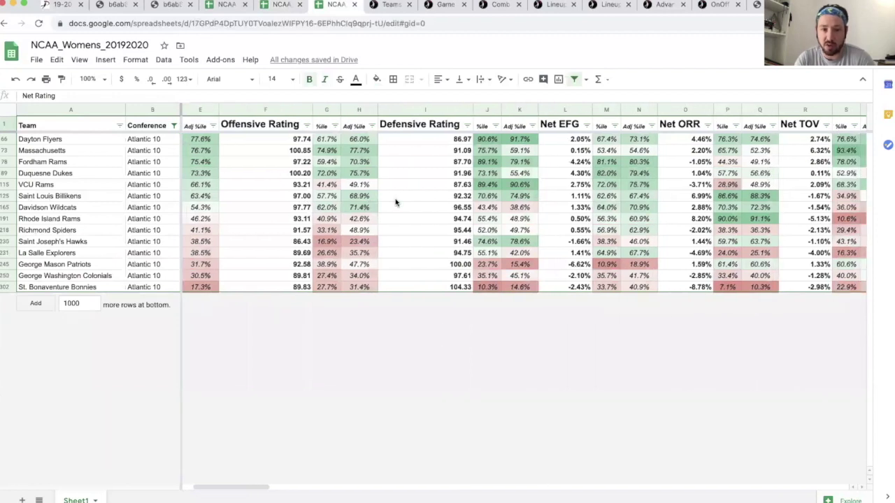
scroll(395, 202, left, 1)
scroll(379, 198, left, 1)
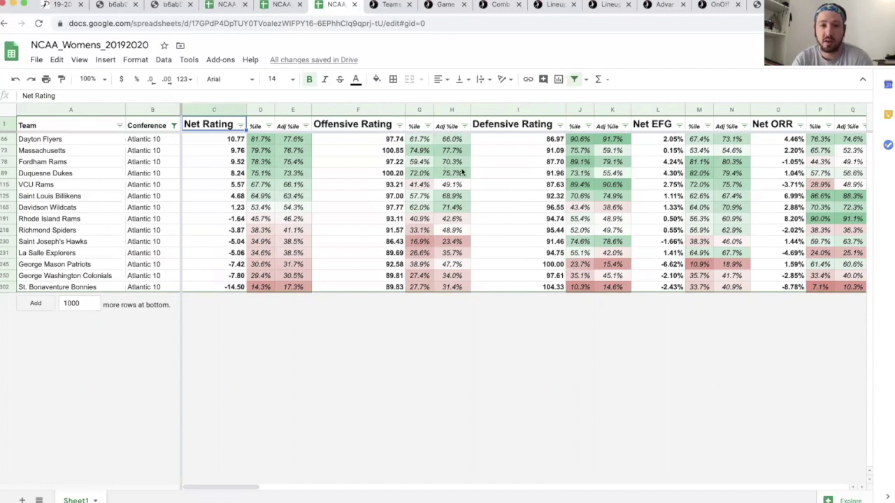
- Sort the women's teams by Net EFG percentile in descending order and select the Duquesne Dukes' Net EFG value
scroll(461, 171, right, 3)
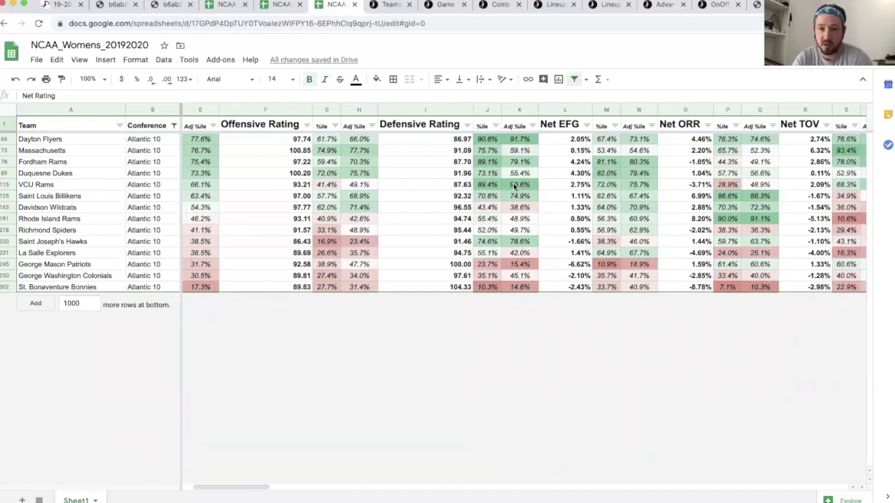
scroll(516, 187, right, 1)
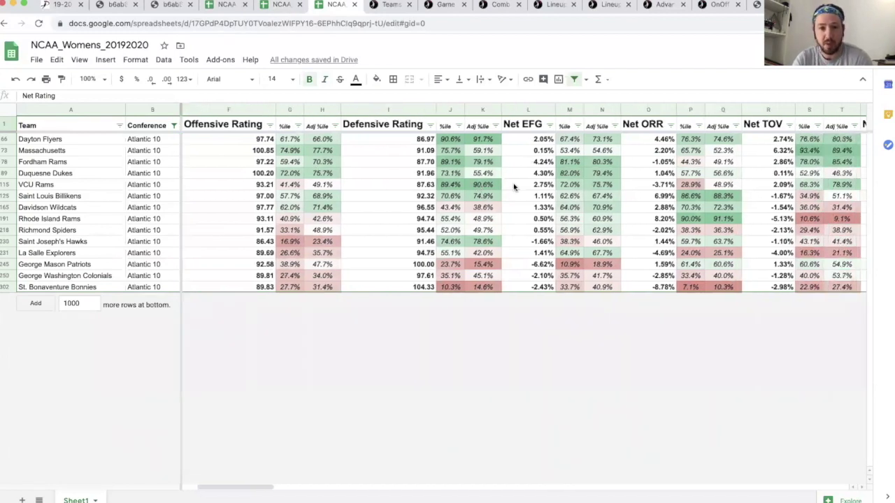
click(578, 124)
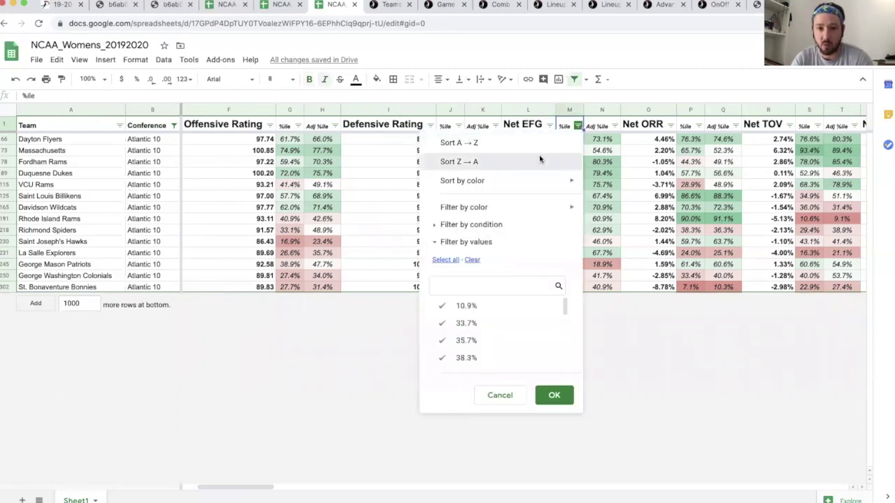
click(540, 160)
scroll(577, 162, right, 2)
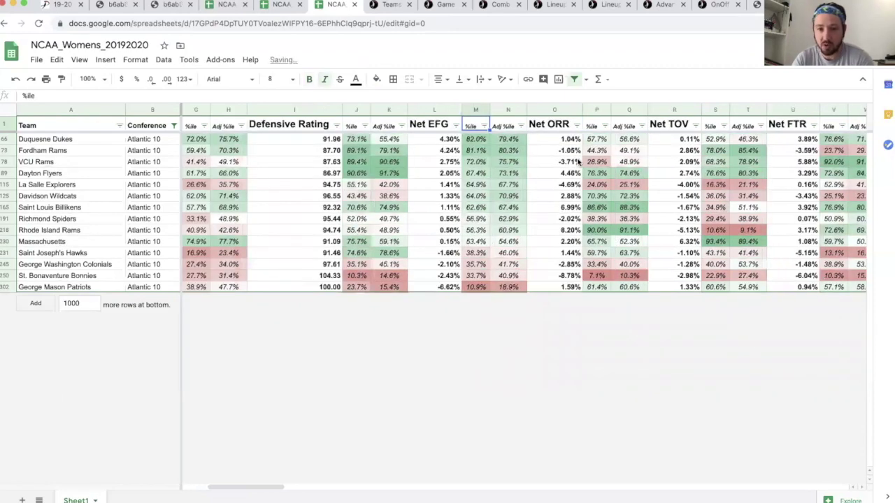
click(454, 141)
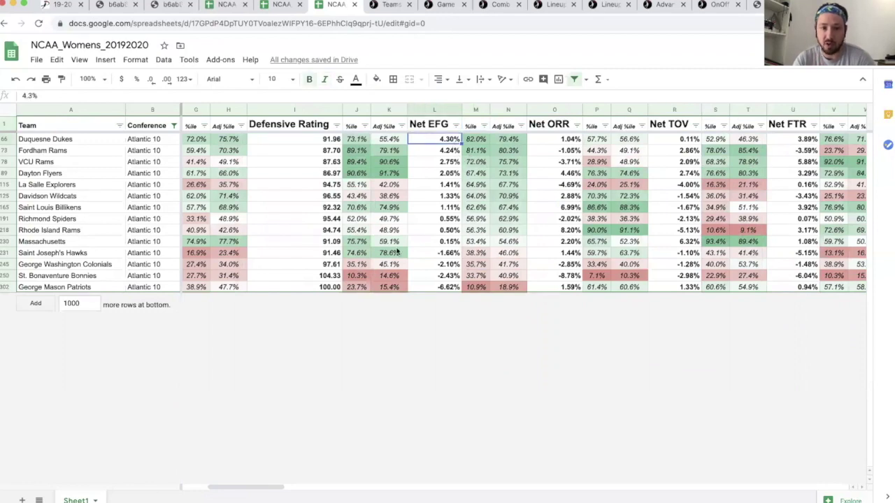
- Compare Massachusetts' Net EFG percentile with its adjusted percentile
scroll(398, 253, left, 3)
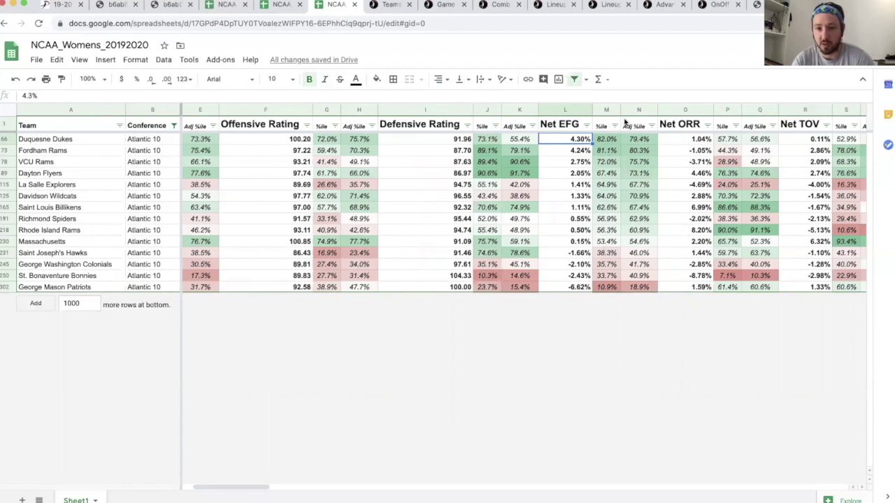
scroll(633, 229, right, 1)
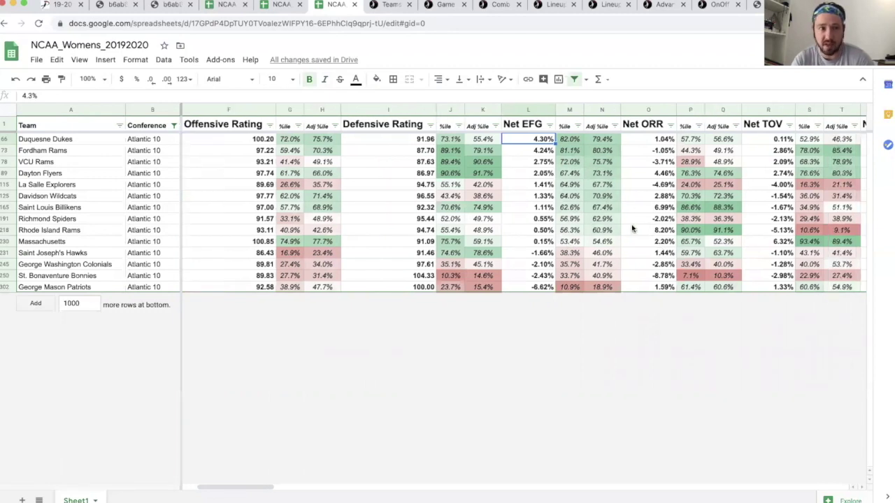
click(564, 242)
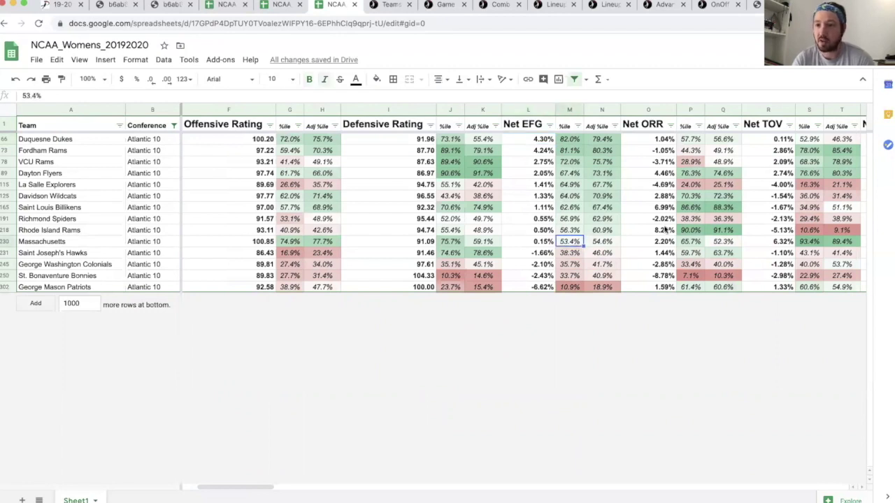
key(Right)
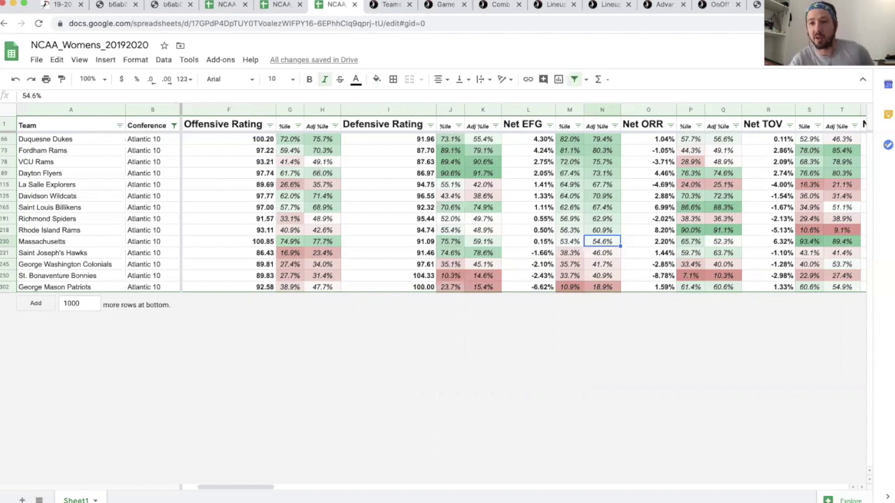
- Sort the women's teams by Net ORR percentile in descending order
click(698, 125)
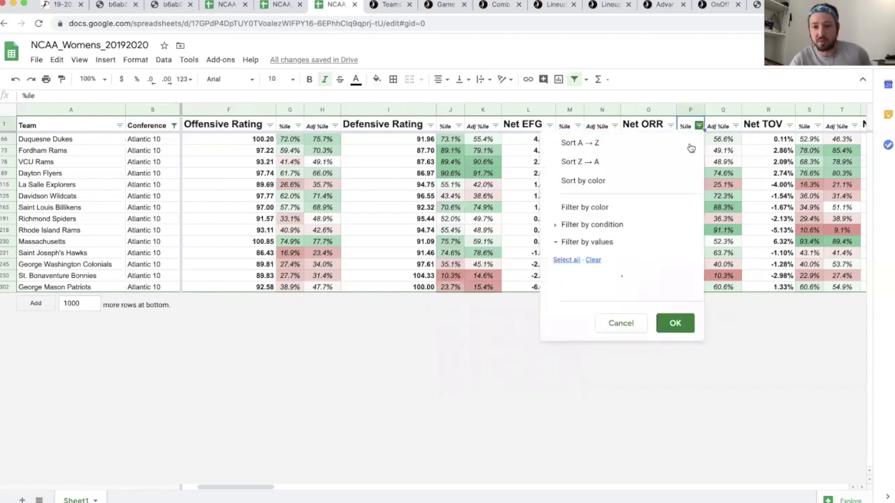
click(663, 163)
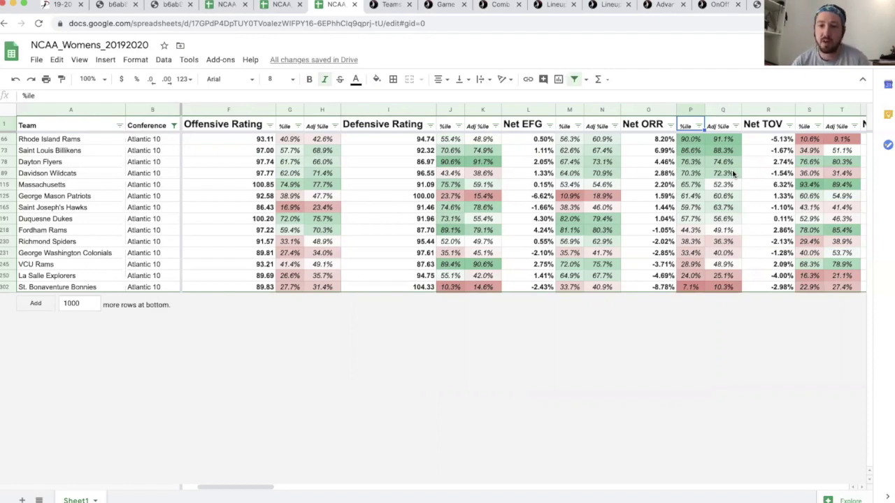
- Sort the women's teams by Net TOV percentile in descending order and select the VCU Rams' Net TOV percentile
scroll(731, 170, right, 3)
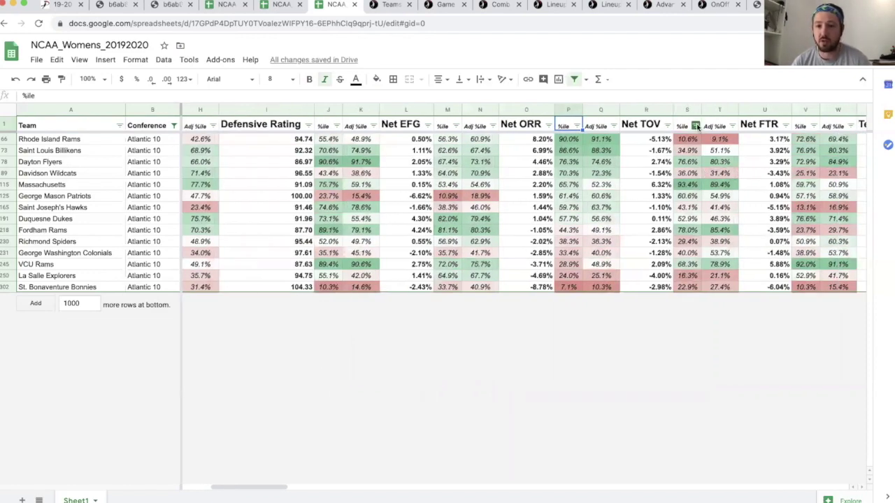
click(696, 126)
click(672, 161)
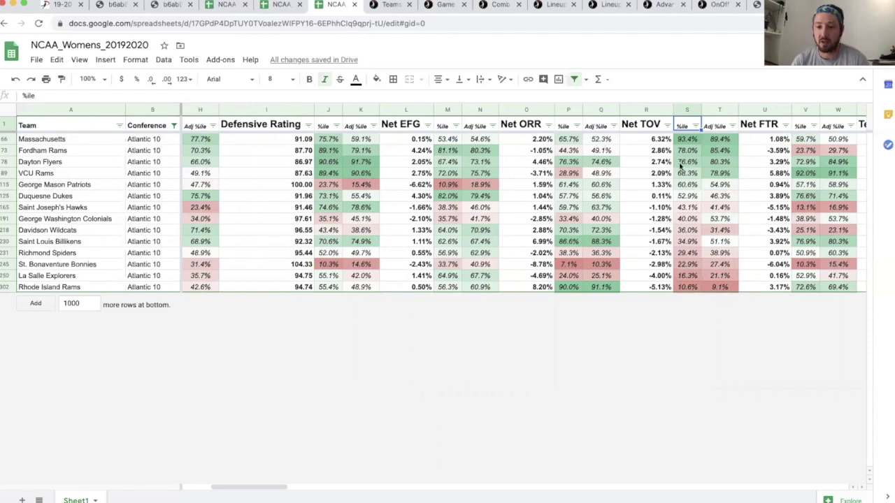
click(685, 175)
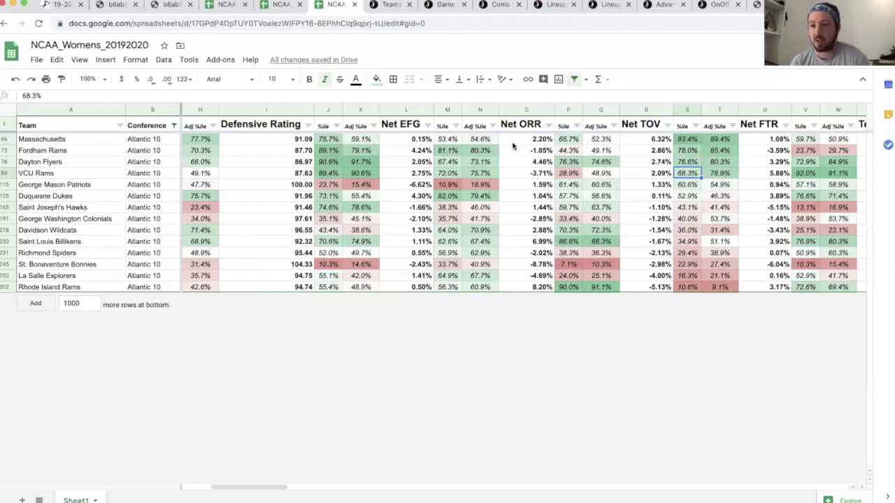
- Sort the women's teams by Net EFG percentile in descending order, and re-sort them by Net FTR percentile in descending order
click(456, 126)
click(434, 161)
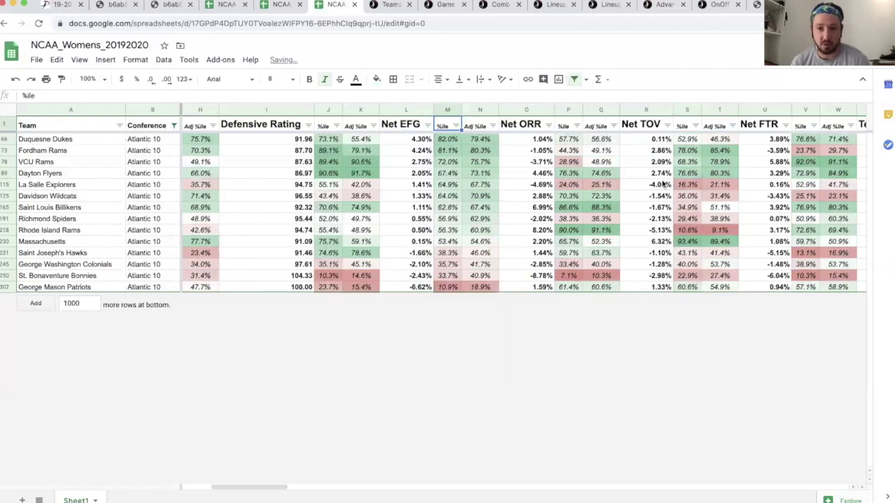
scroll(663, 183, right, 4)
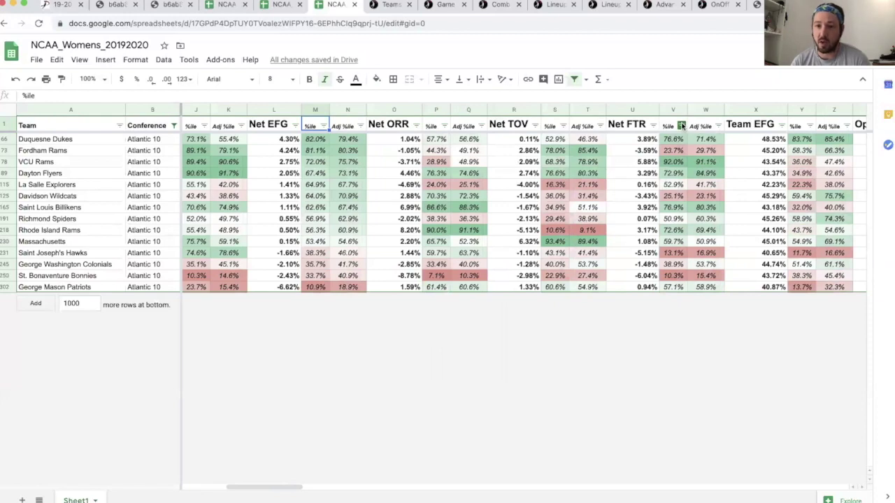
click(681, 126)
click(642, 165)
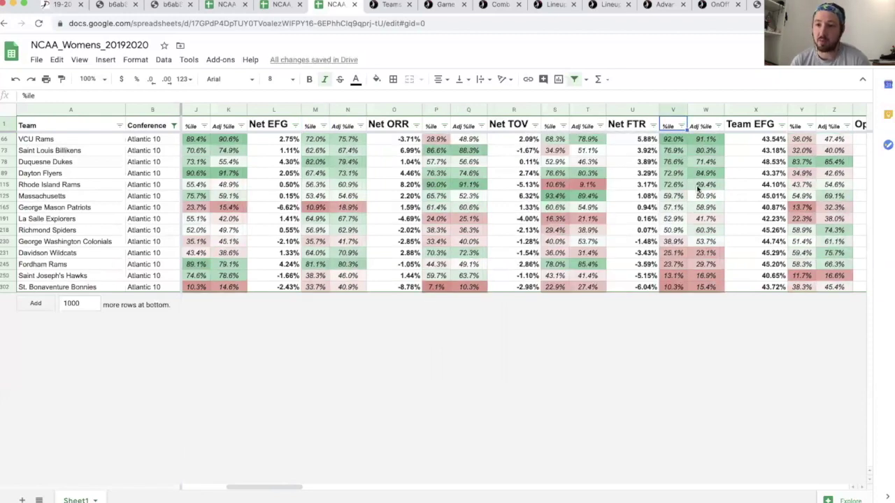
- Sort the women's teams by Team EFG percentile in descending order, and re-sort them by Opp EFG percentile in descending order
scroll(697, 187, right, 8)
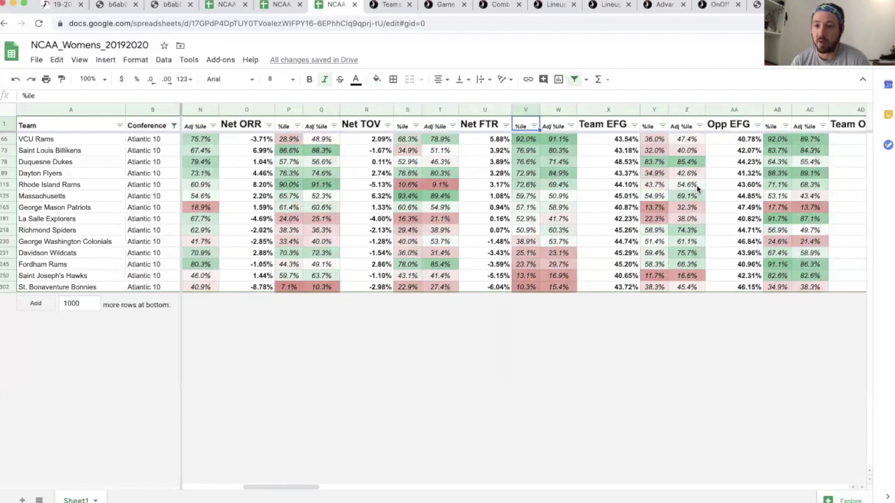
scroll(697, 187, right, 3)
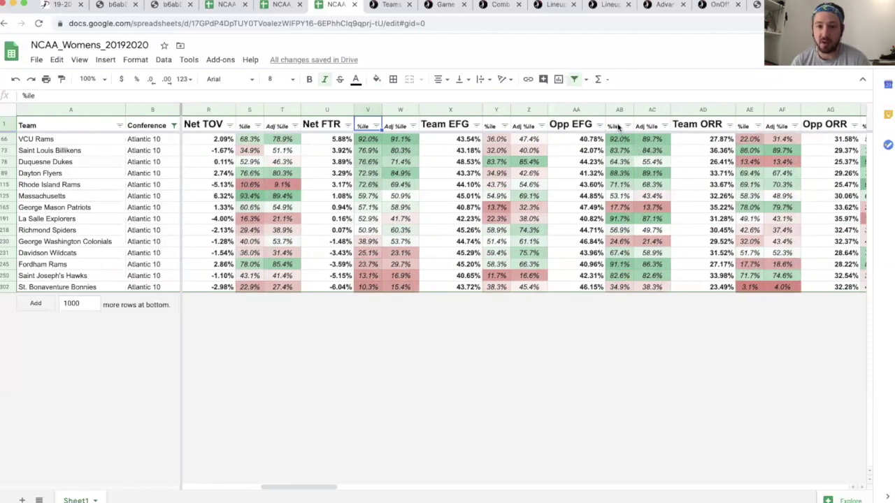
click(503, 126)
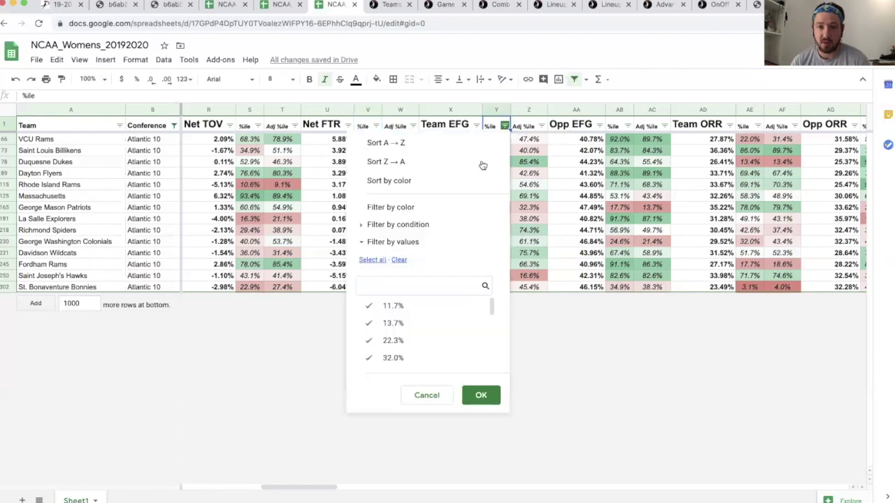
click(502, 164)
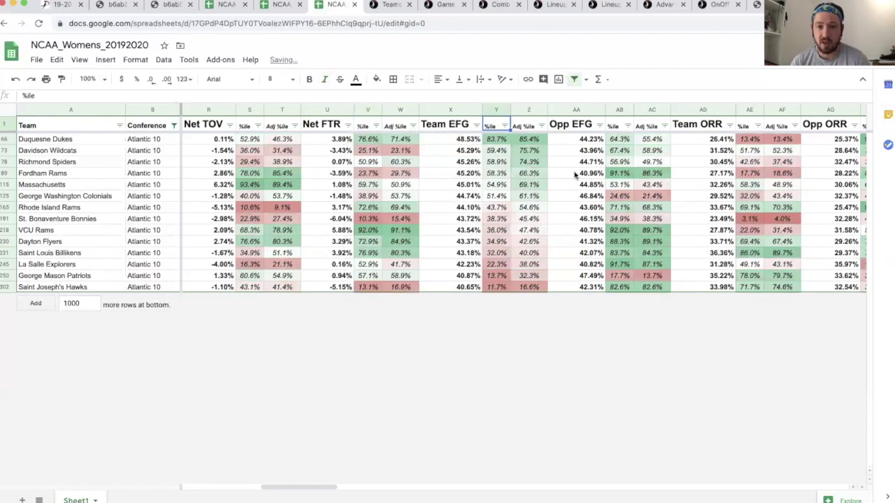
click(626, 125)
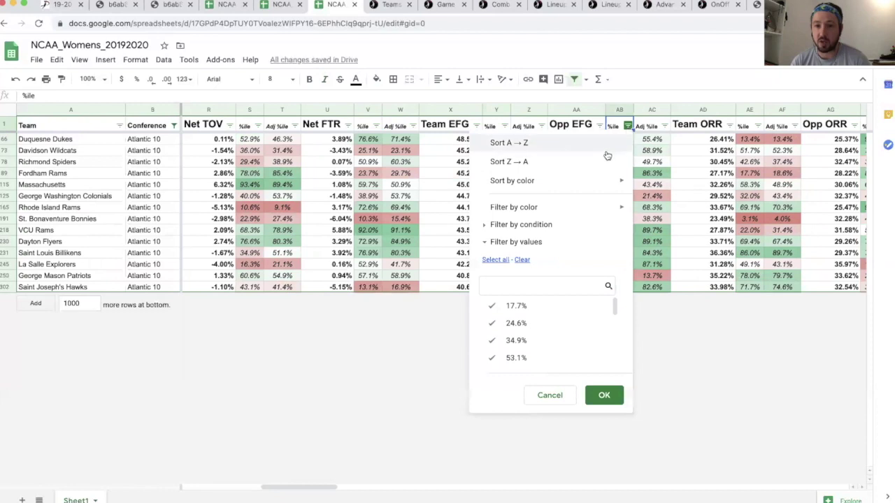
click(603, 160)
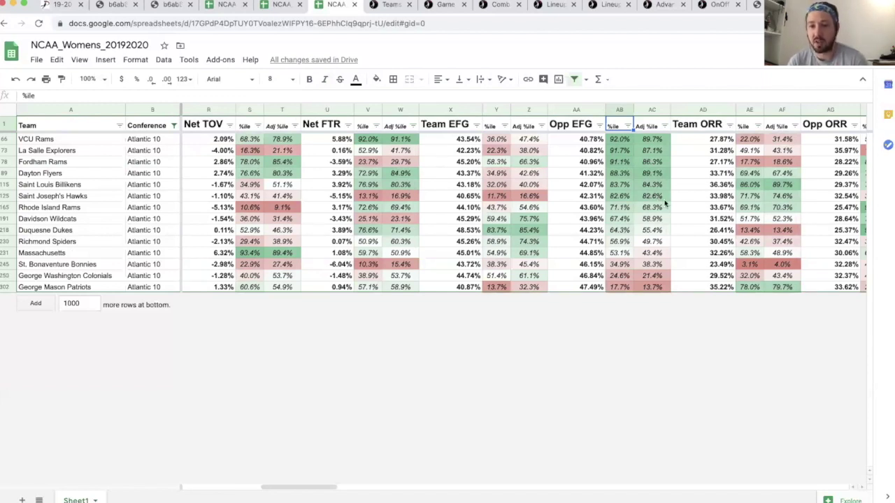
- Sort the women's teams by the Opp FG% At the rim percentile in descending order
scroll(693, 225, right, 3)
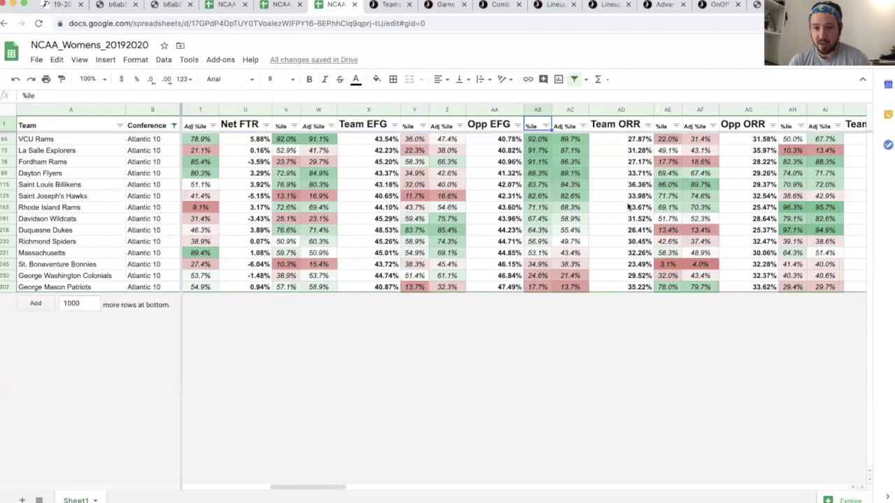
scroll(688, 179, right, 2)
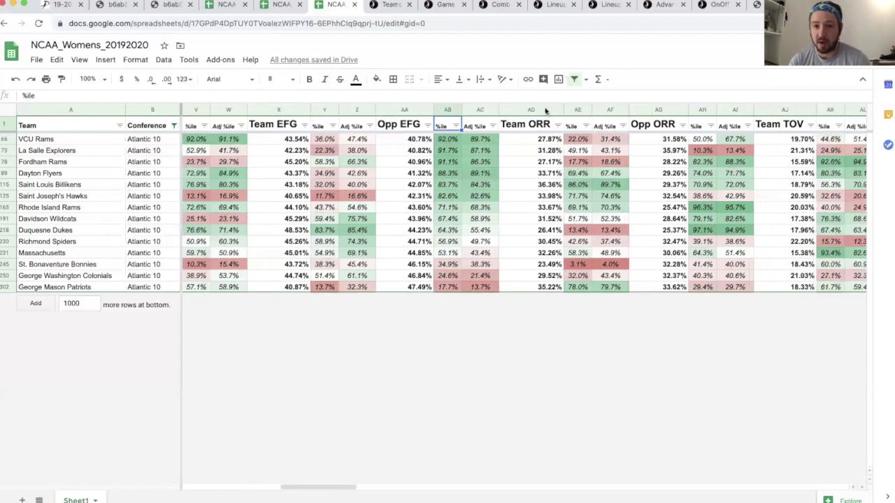
scroll(663, 133, right, 6)
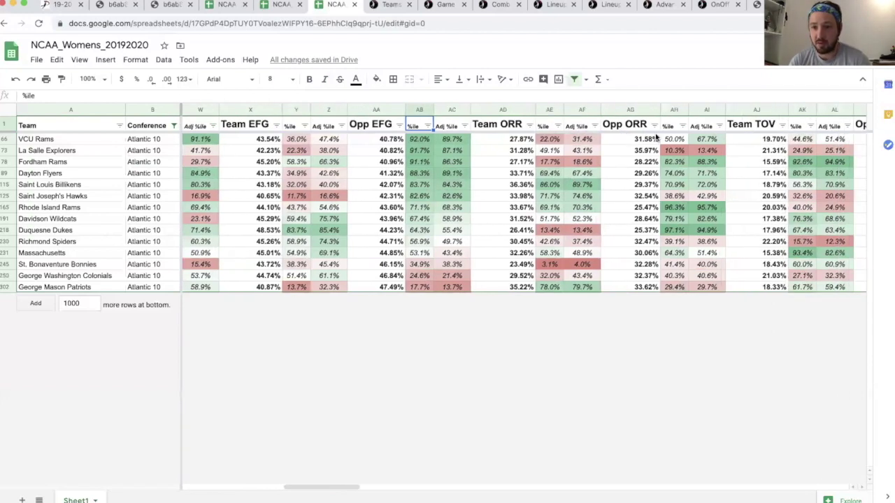
scroll(655, 132, right, 10)
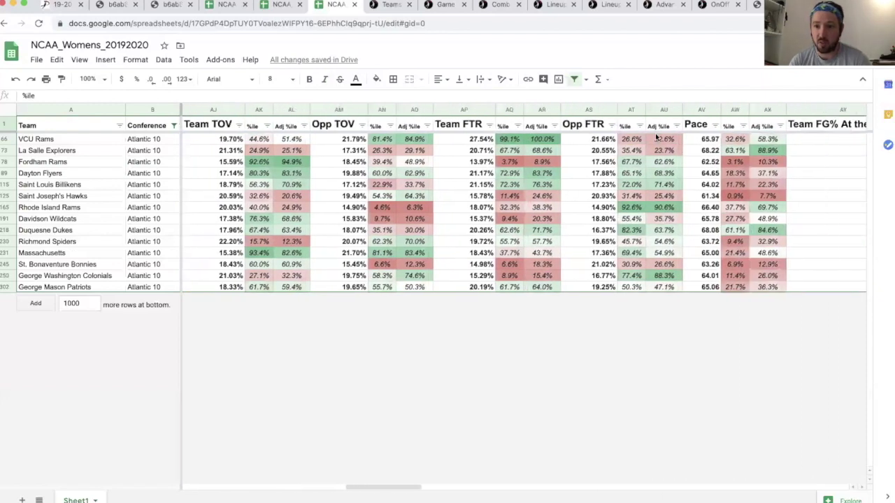
scroll(655, 136, right, 3)
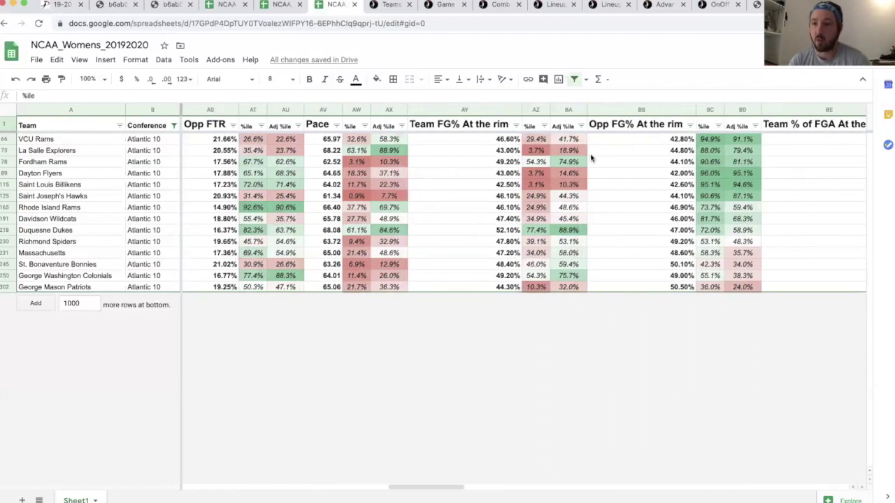
scroll(590, 158, right, 1)
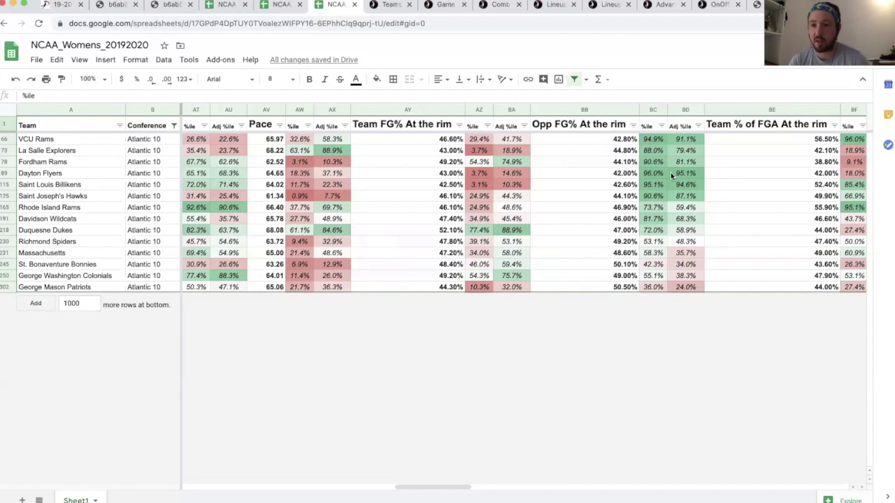
scroll(670, 171, right, 1)
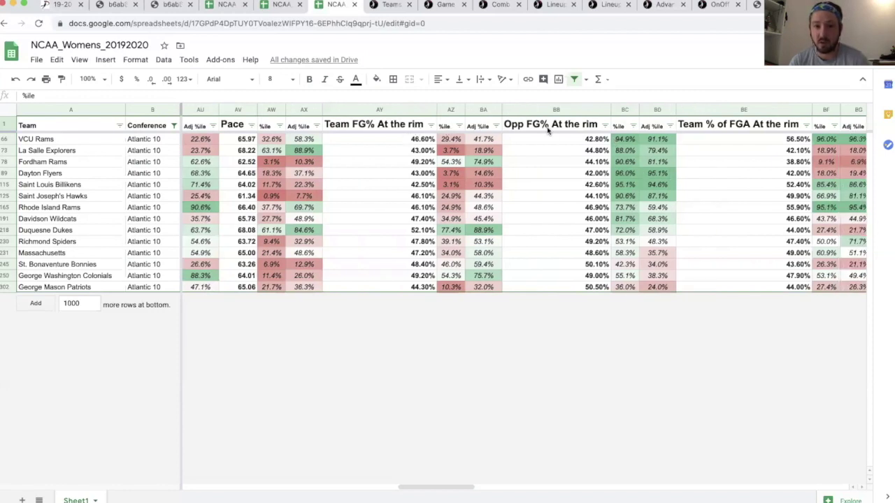
click(631, 125)
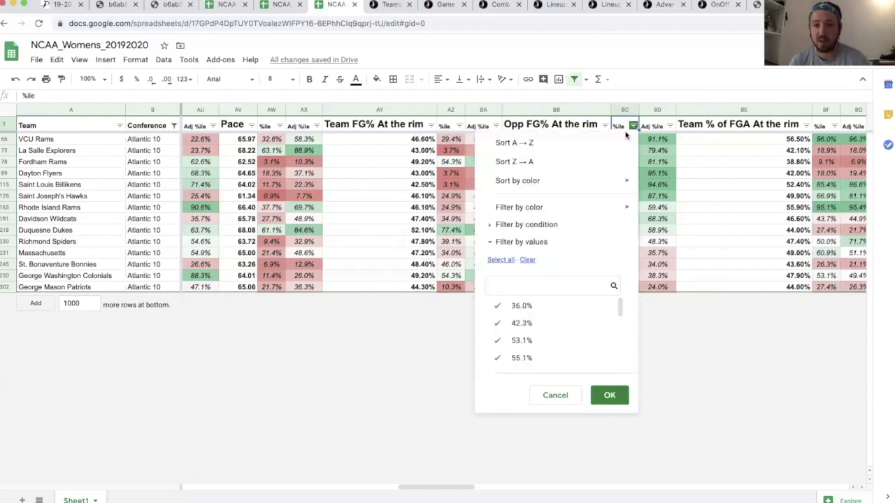
click(587, 161)
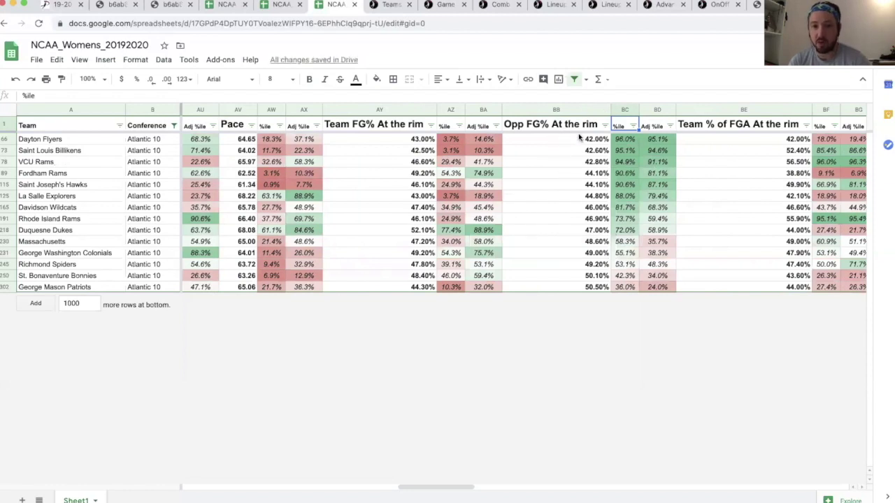
- Sort the women's teams by the Opp % of FGA At the rim percentile in descending order and select the La Salle Explorers' percentile
scroll(578, 138, right, 1)
scroll(579, 138, right, 5)
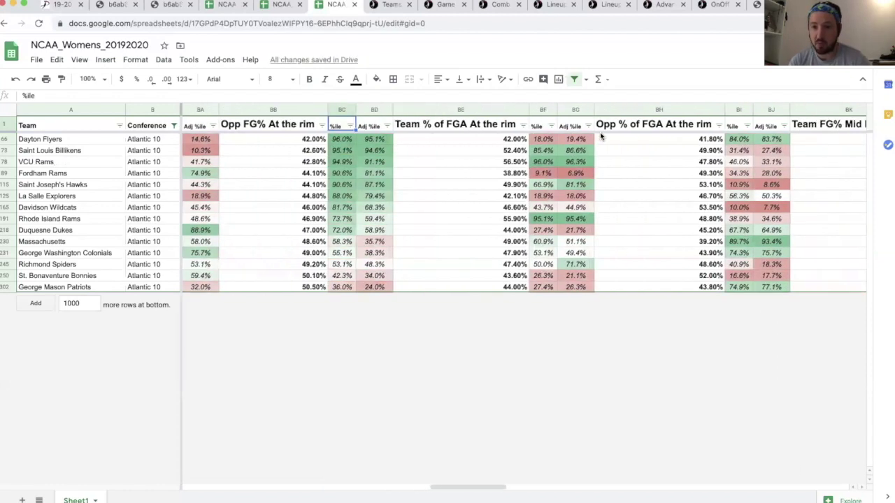
scroll(703, 179, left, 1)
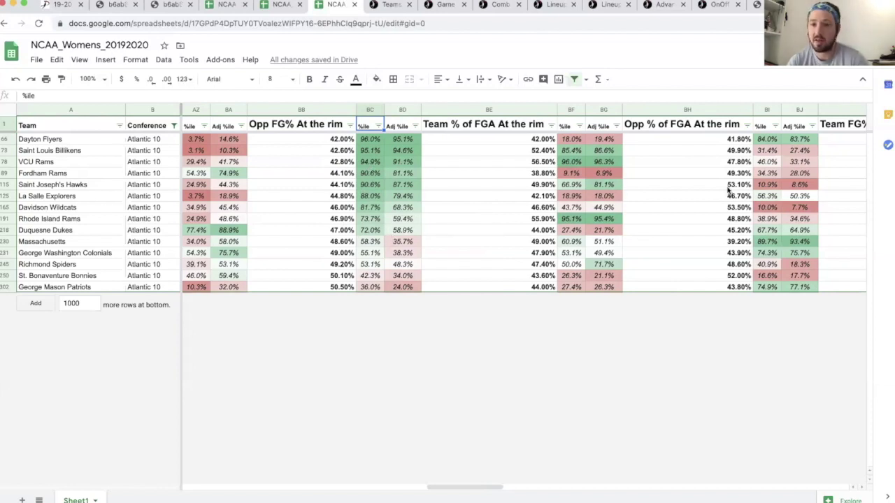
click(775, 126)
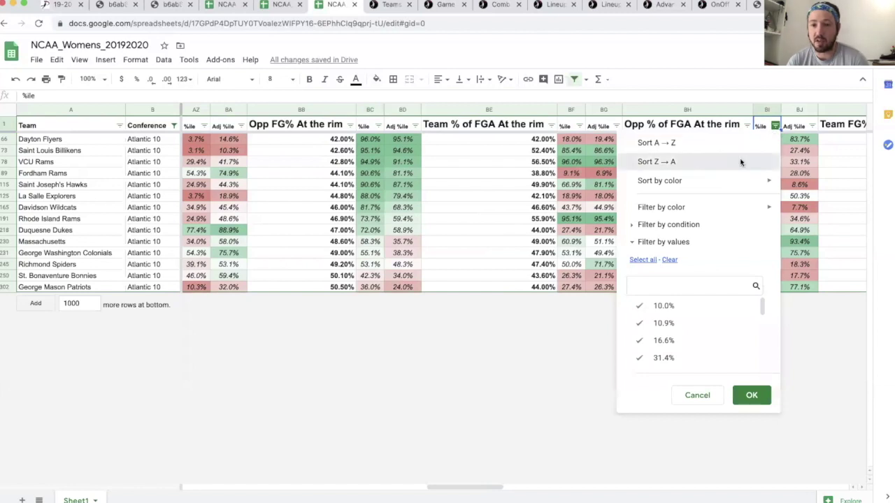
click(740, 162)
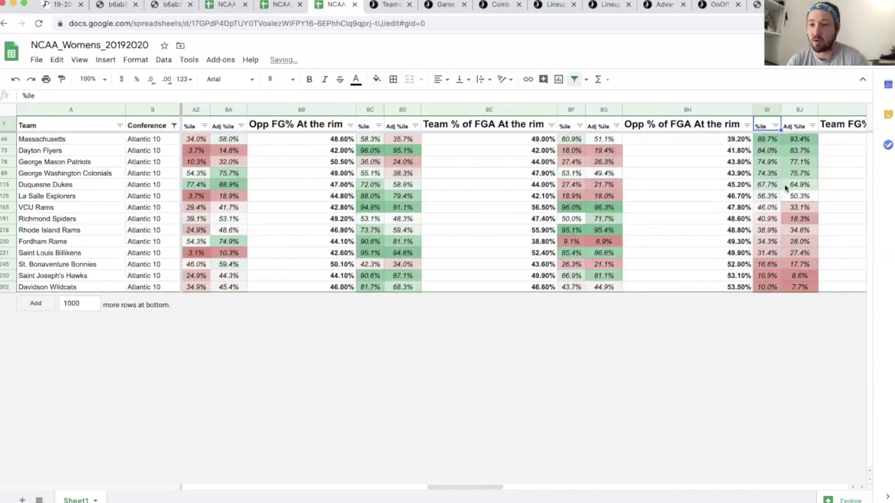
click(767, 197)
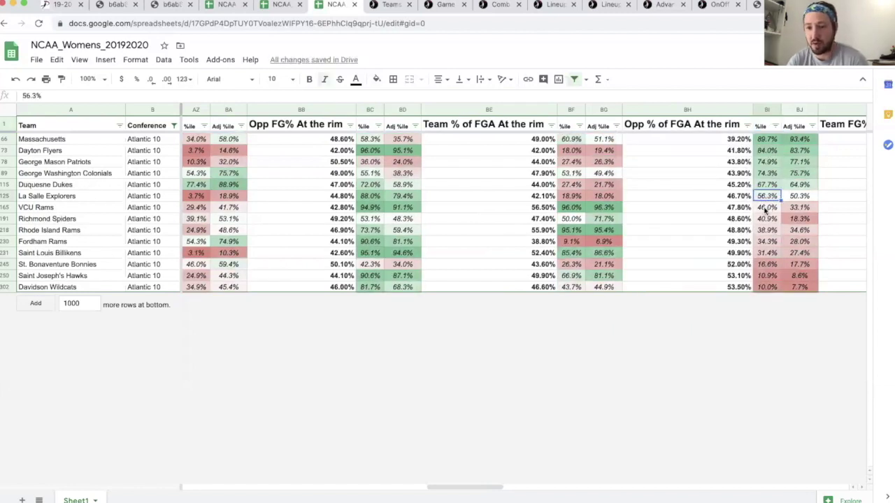
- Return the women's teams to descending order by Opp FG% At the rim percentile and show the neighbouring shot-share columns
click(378, 126)
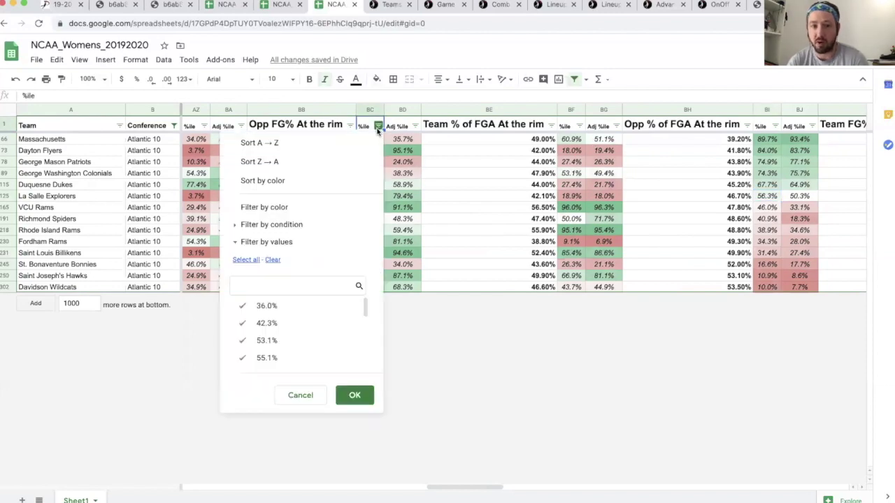
click(355, 162)
scroll(509, 176, right, 10)
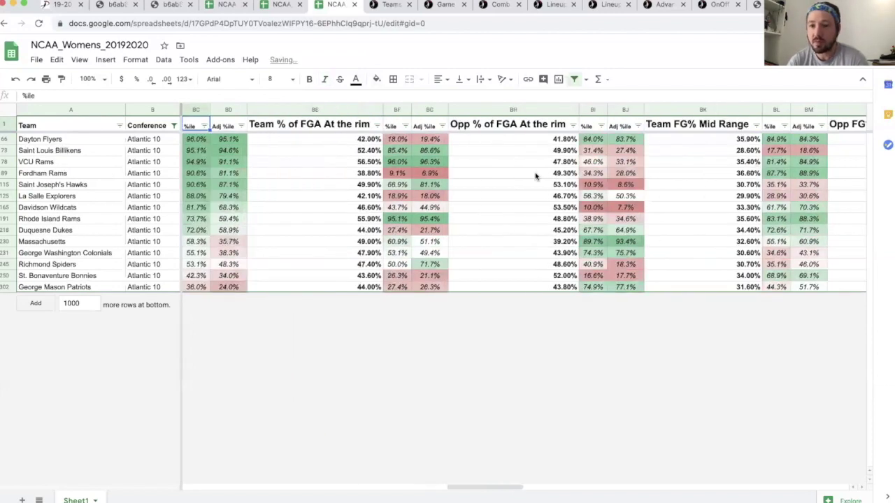
- Sort the women's teams by the Team % of FGA Mid range percentile in descending order
scroll(536, 175, right, 4)
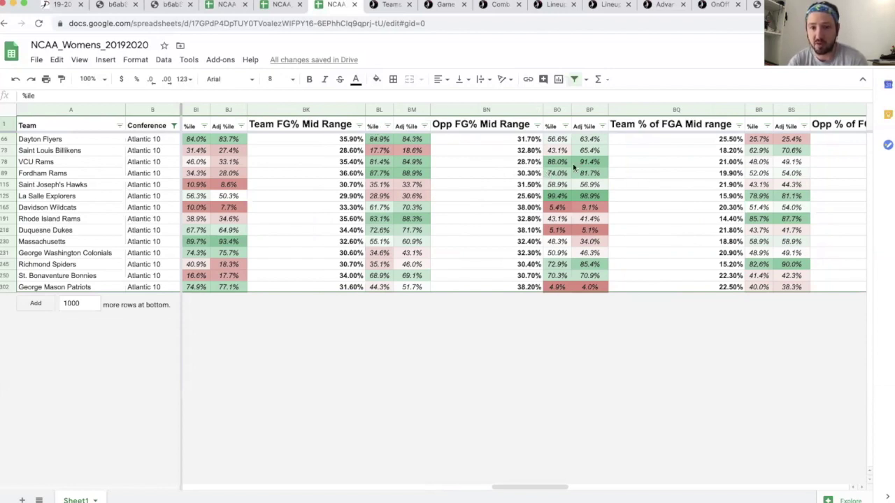
scroll(573, 163, right, 1)
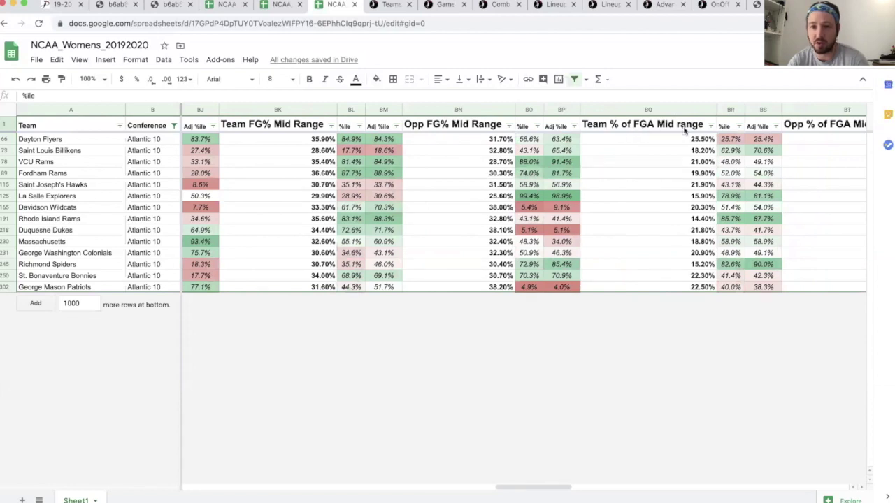
scroll(685, 133, right, 2)
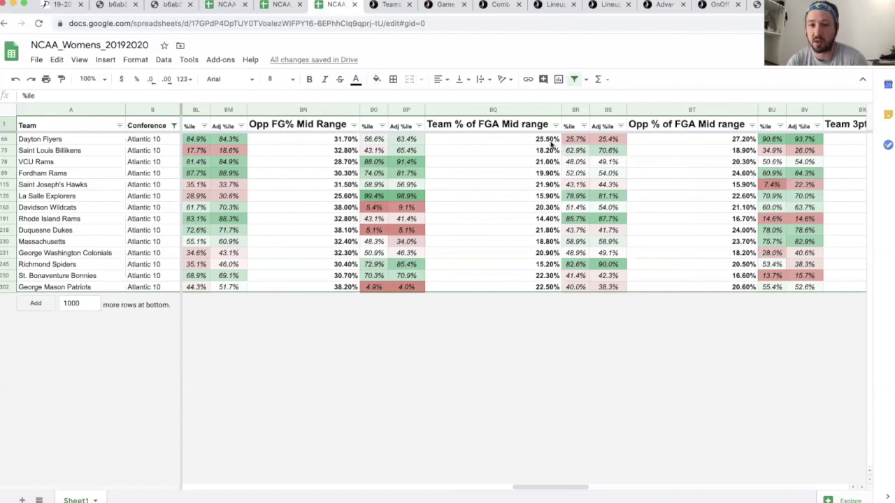
click(582, 126)
click(548, 160)
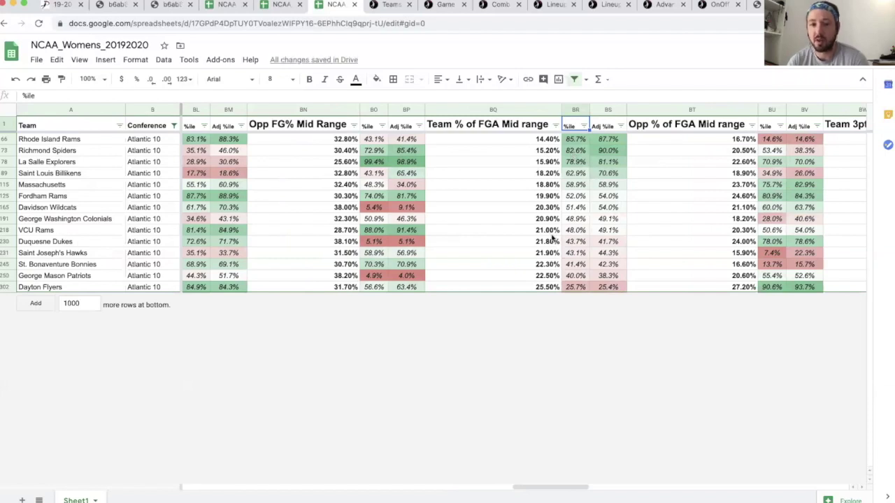
- Sort the women's teams by Team 3ptFG% in descending order
scroll(723, 198, right, 2)
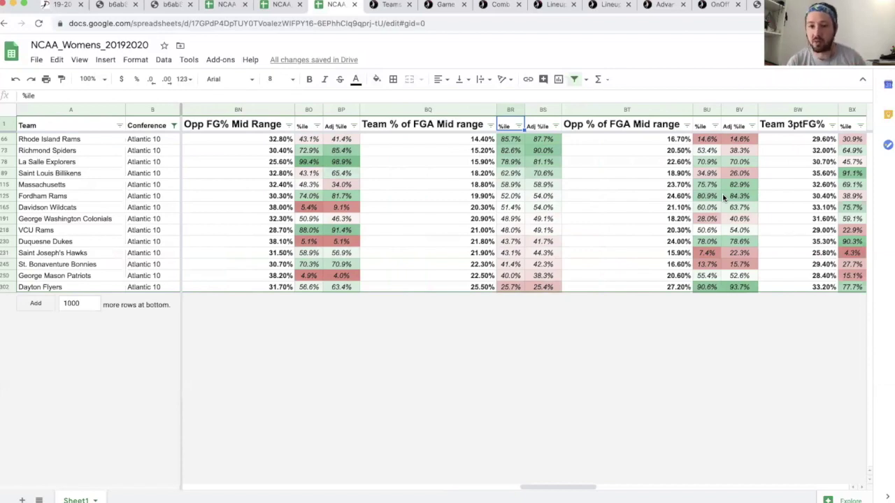
scroll(780, 202, right, 10)
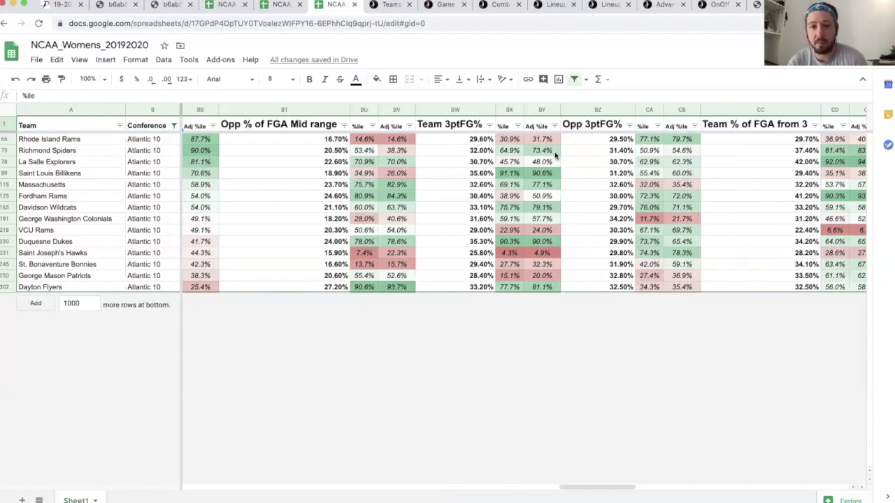
click(489, 124)
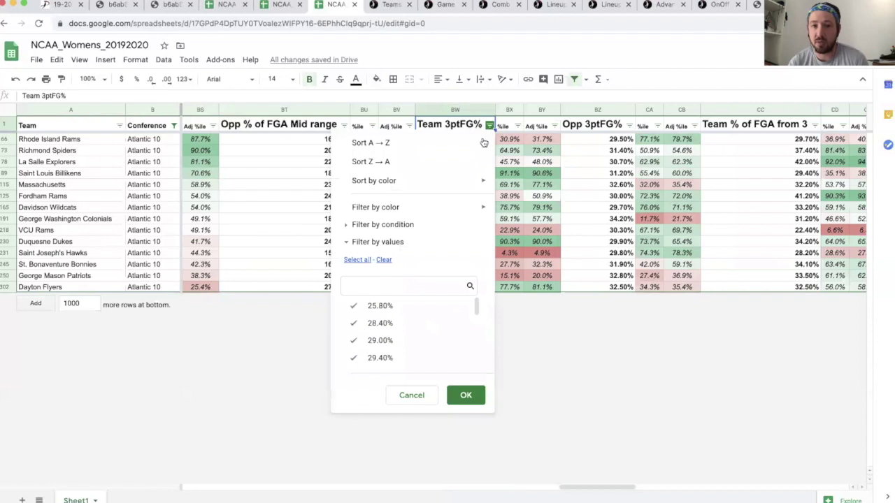
click(470, 158)
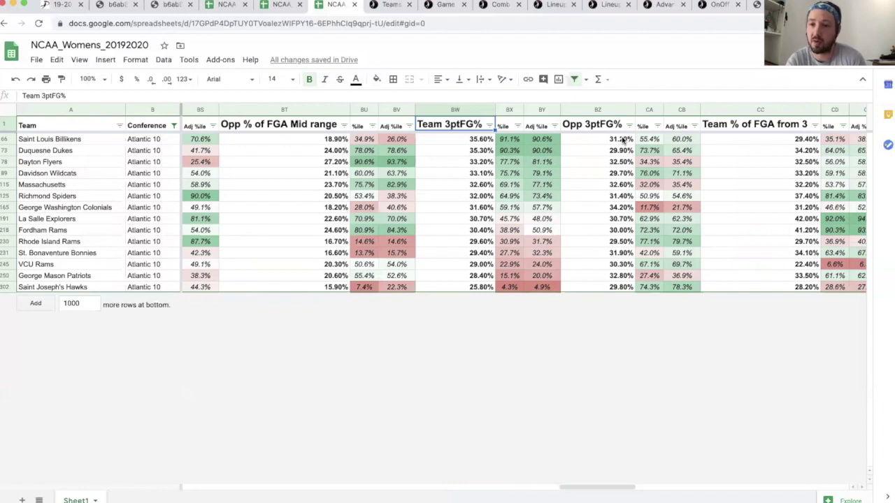
- Sort the women's teams by Opp 3ptFG% in descending order, and reverse the sort to ascending order
click(629, 125)
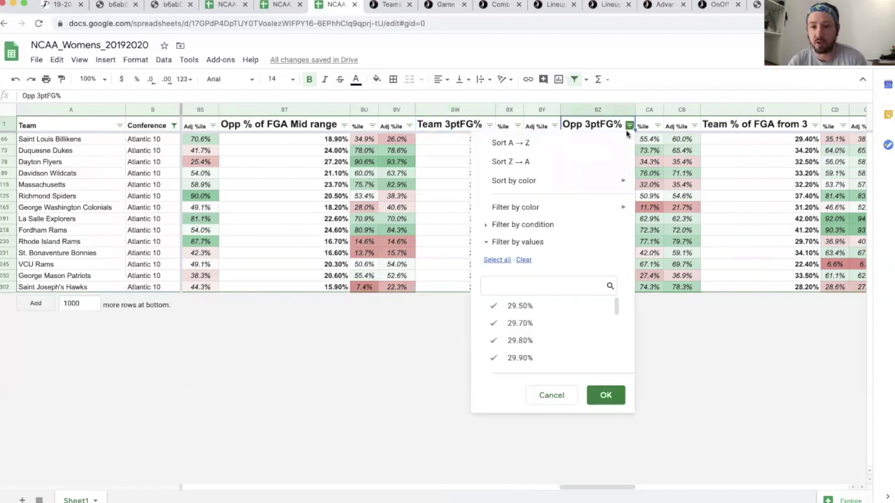
click(603, 163)
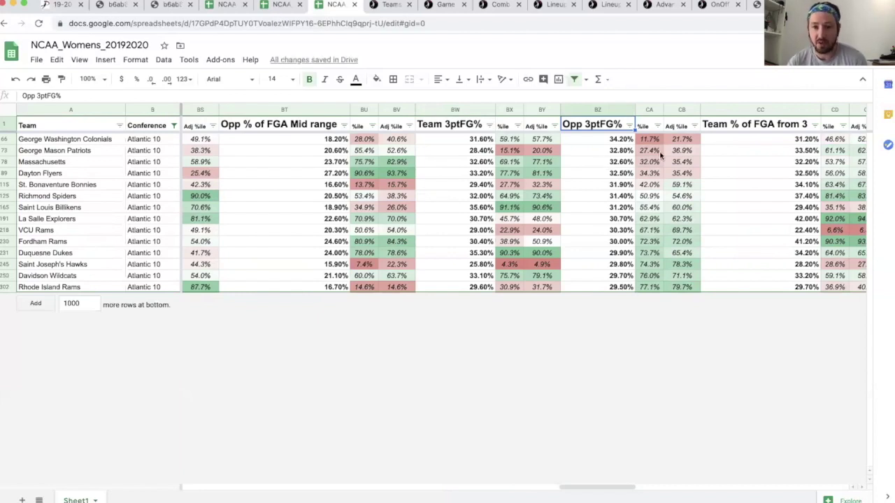
click(629, 126)
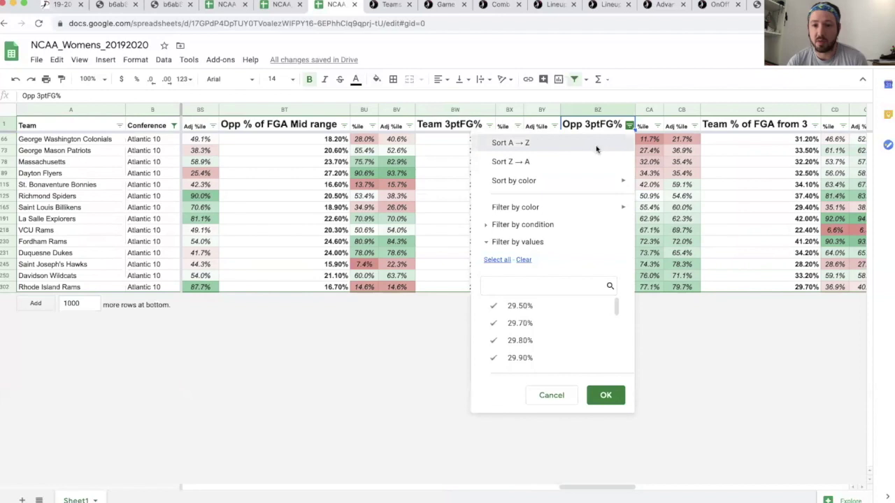
click(596, 145)
- Examine the Opp 3ptFG% values of the first four teams, from the Rhode Island Rams to the Duquesne Dukes
click(626, 142)
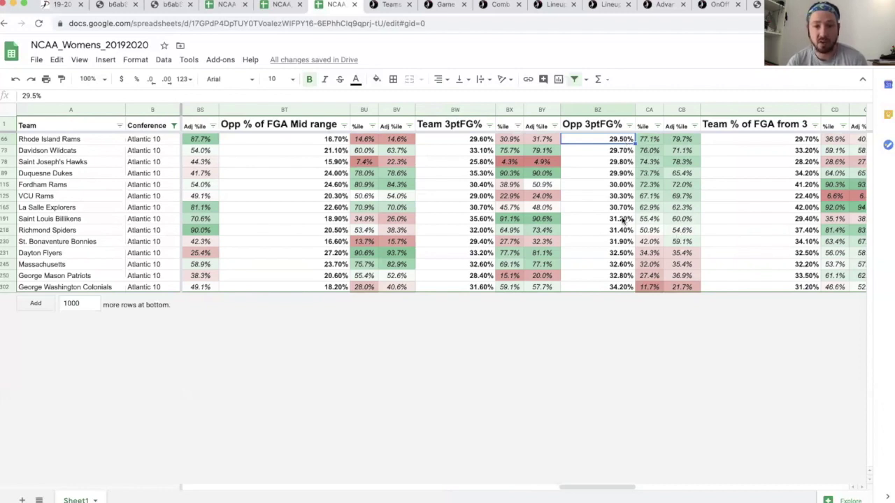
key(Down)
key(Down)
key(Down)
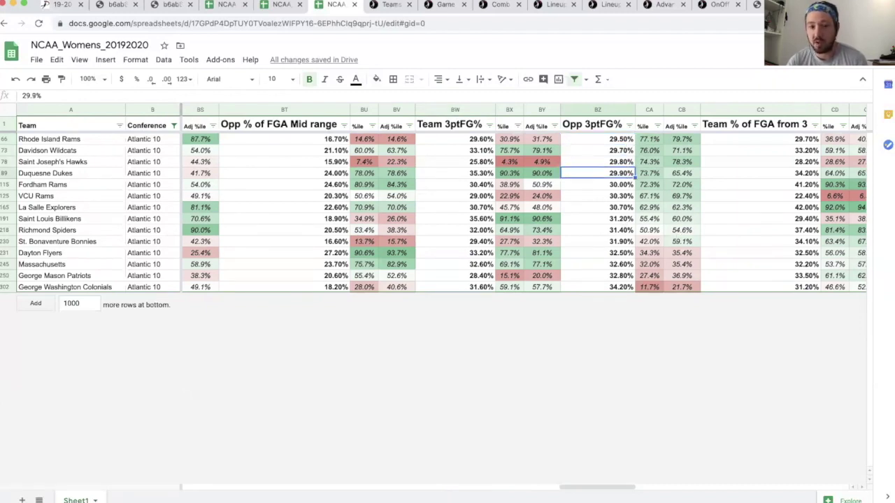
key(Up)
key(Up)
key(Down)
key(Down)
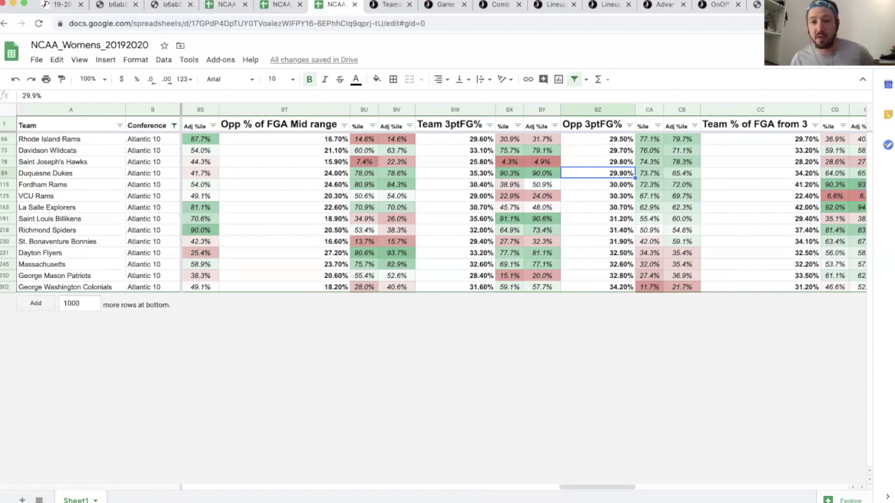
- Compare the Opp 3ptFG% values of the Rhode Island Rams, La Salle Explorers, Saint Louis Billikens and George Washington Colonials
click(615, 141)
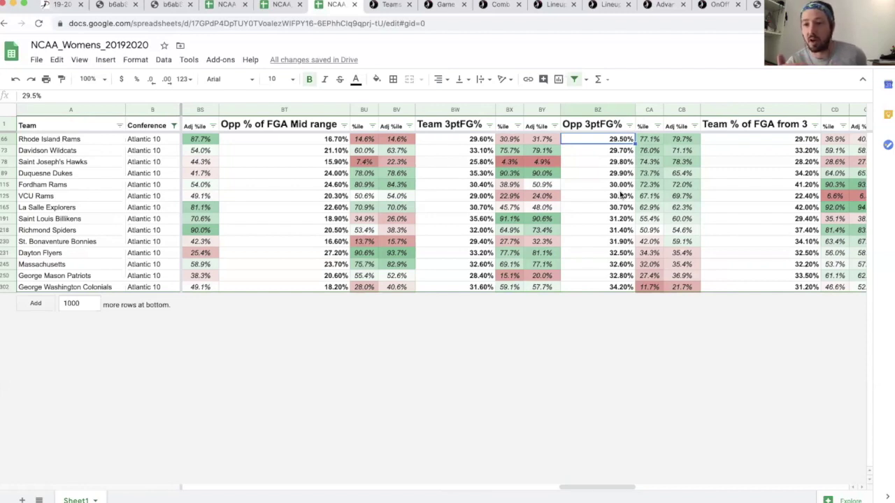
click(624, 219)
click(622, 208)
click(622, 220)
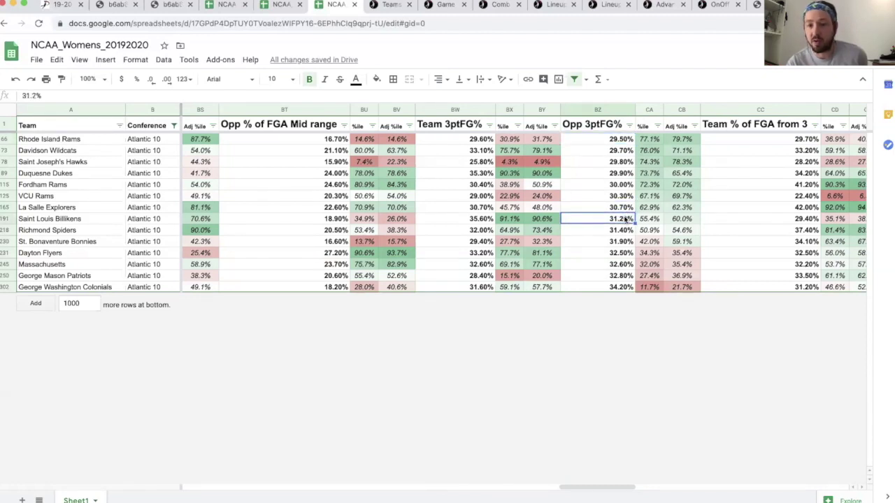
click(620, 142)
click(625, 287)
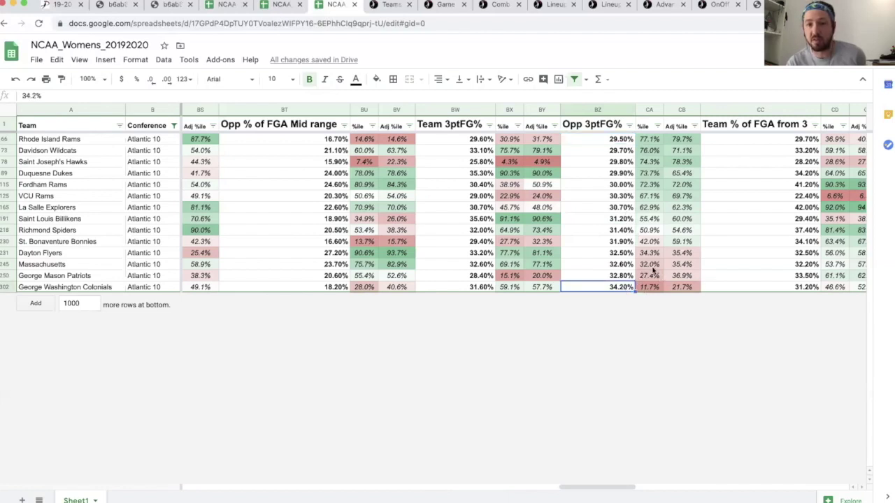
click(621, 142)
click(622, 287)
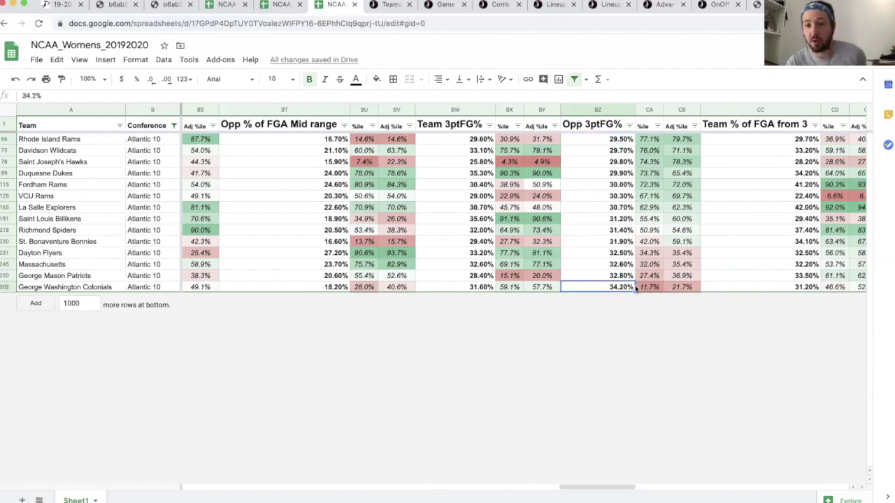
- Compare the George Washington Colonials' Opp 3ptFG% with its percentile and adjusted percentile, and return to the Rhode Island Rams' value
click(683, 287)
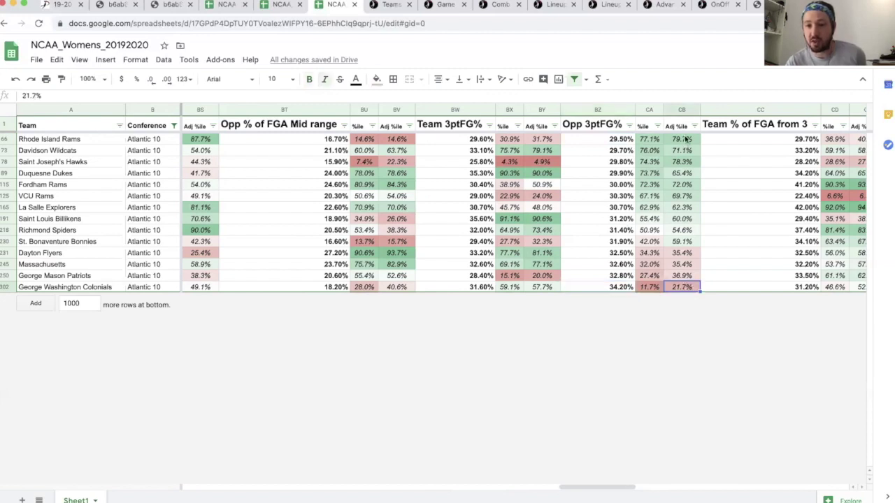
click(652, 288)
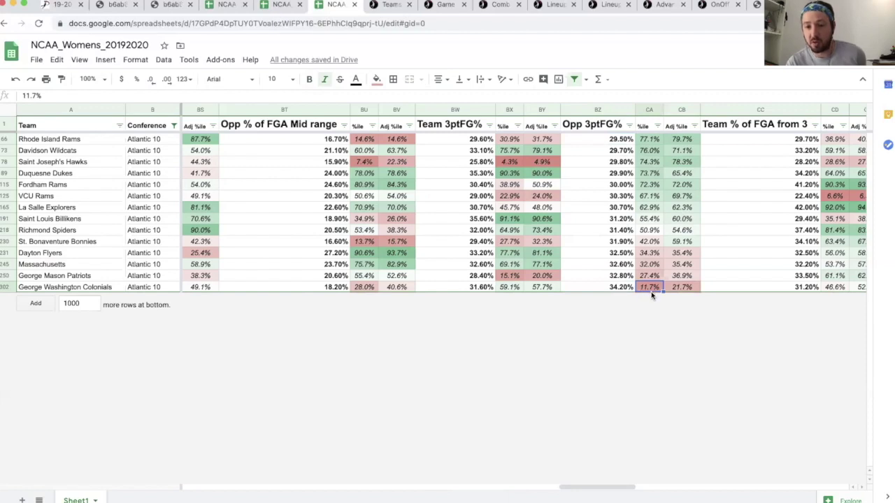
click(676, 288)
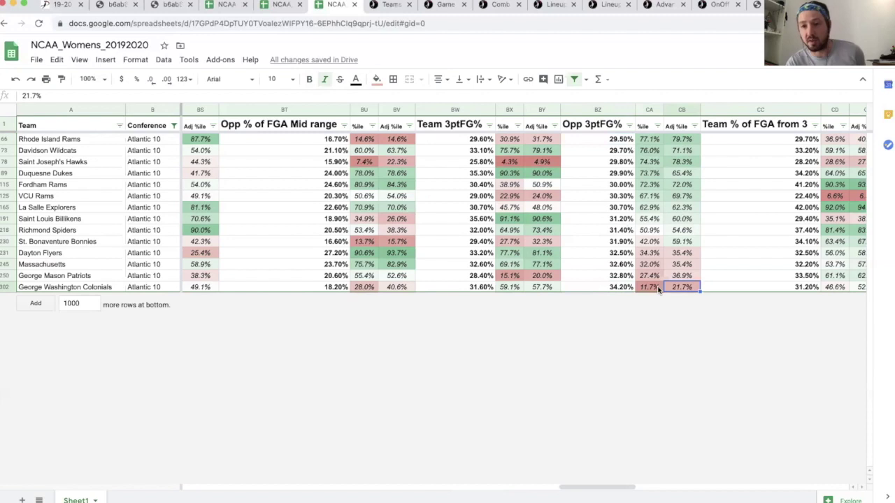
click(652, 289)
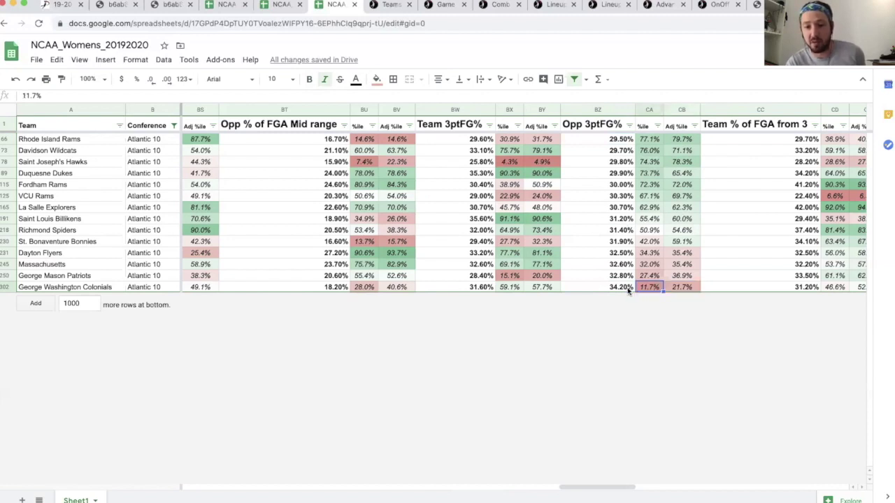
click(627, 288)
click(685, 286)
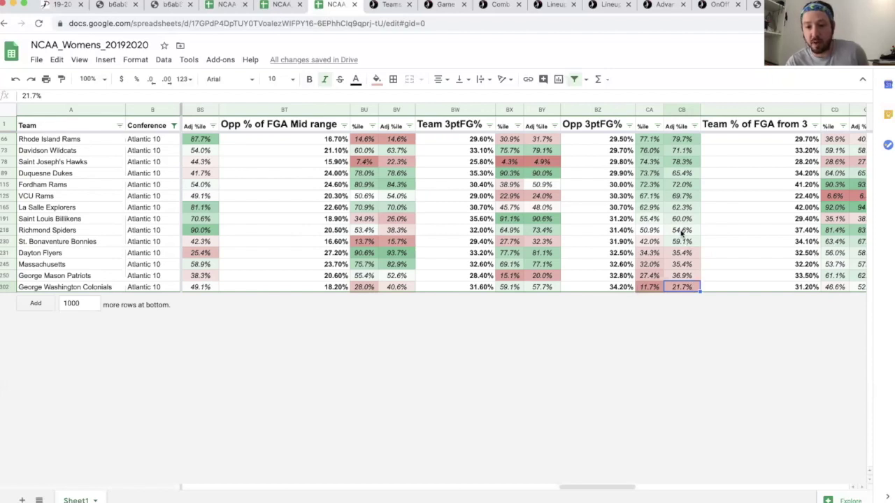
click(621, 139)
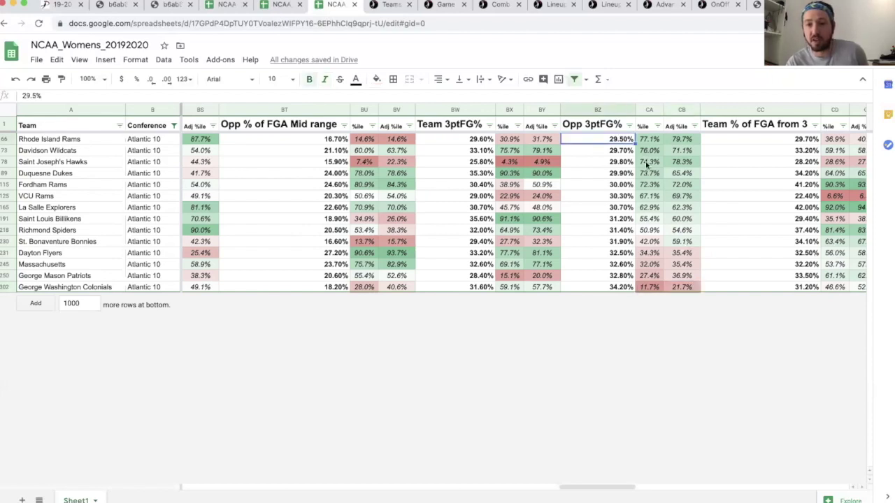
- Sort the women's teams by Opp FT% in ascending order
scroll(669, 187, right, 1)
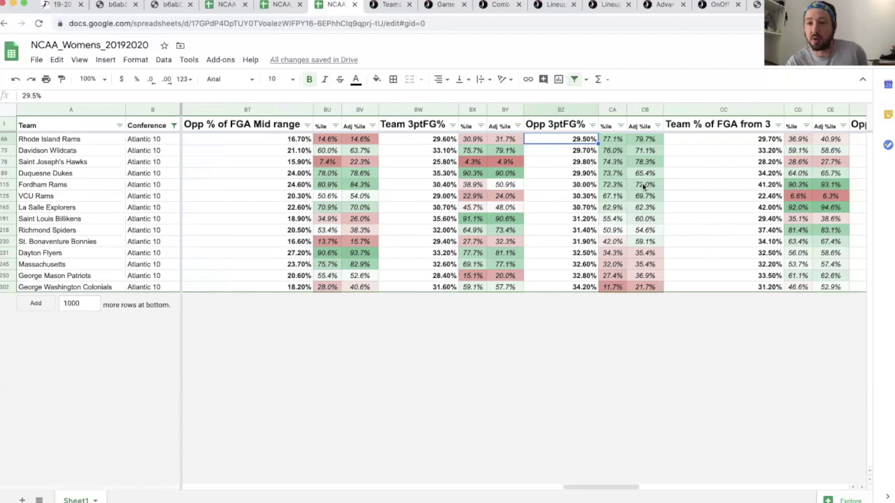
scroll(643, 186, right, 2)
scroll(643, 186, right, 10)
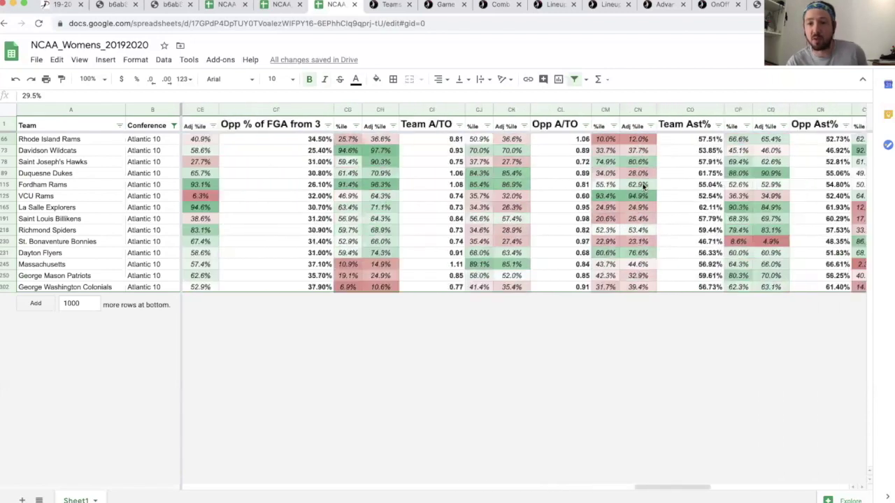
scroll(643, 186, right, 10)
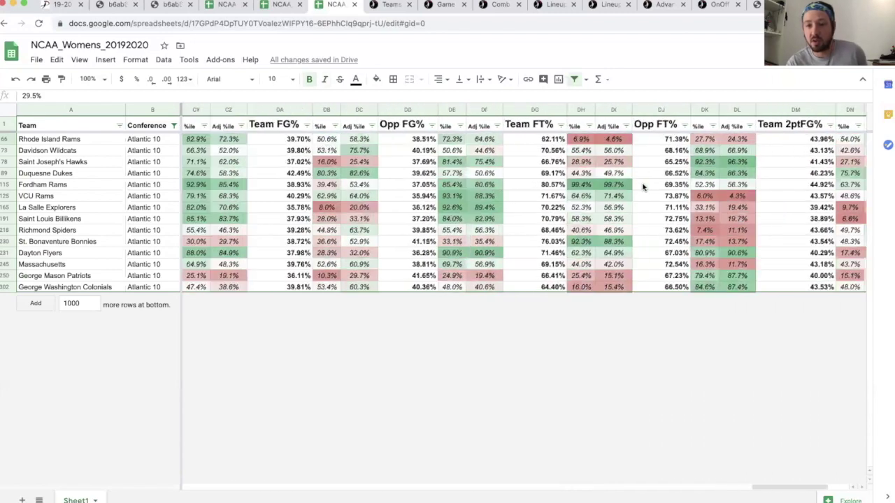
click(685, 126)
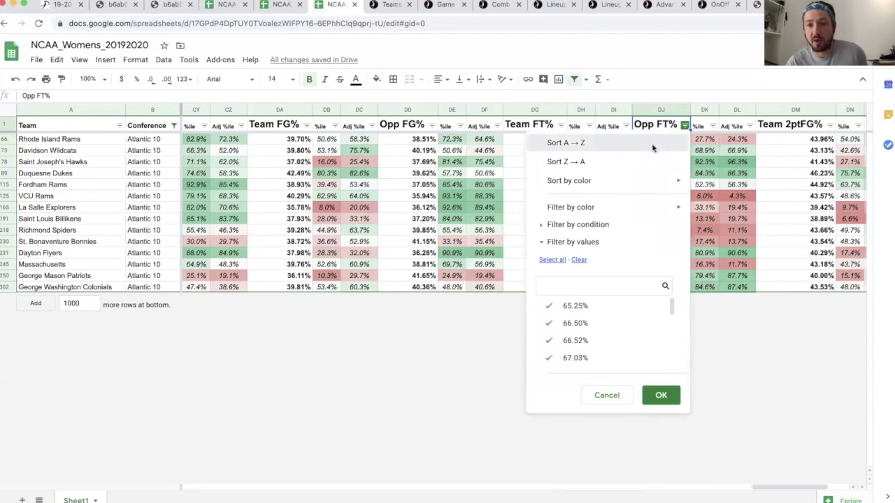
click(651, 143)
- Check the Saint Joseph's Hawks' Opp FT% against its percentile and adjusted percentile
click(680, 140)
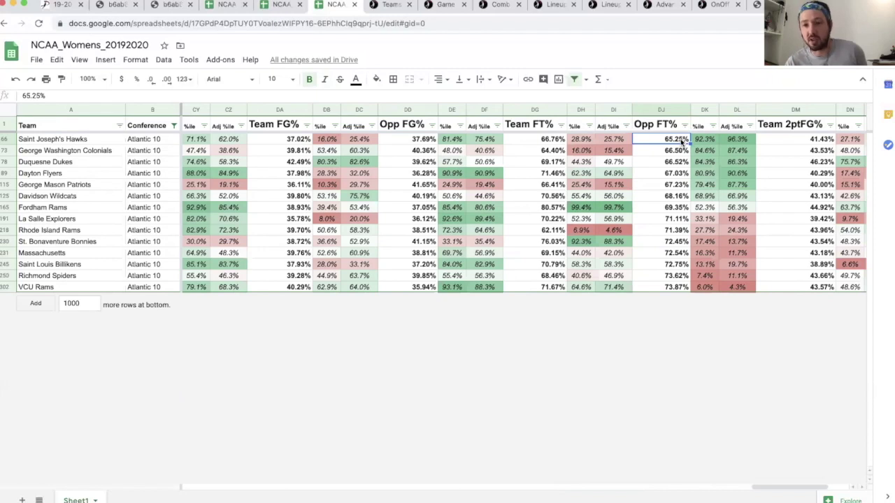
key(Right)
key(Right)
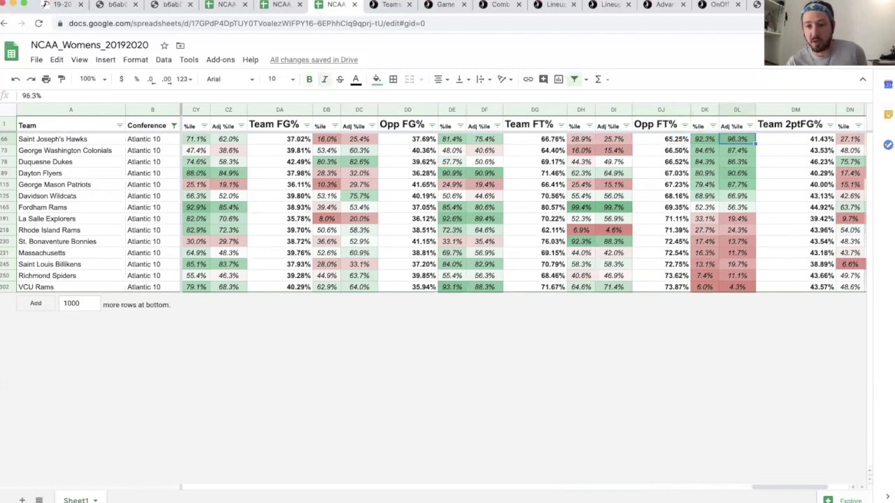
key(Left)
key(Left)
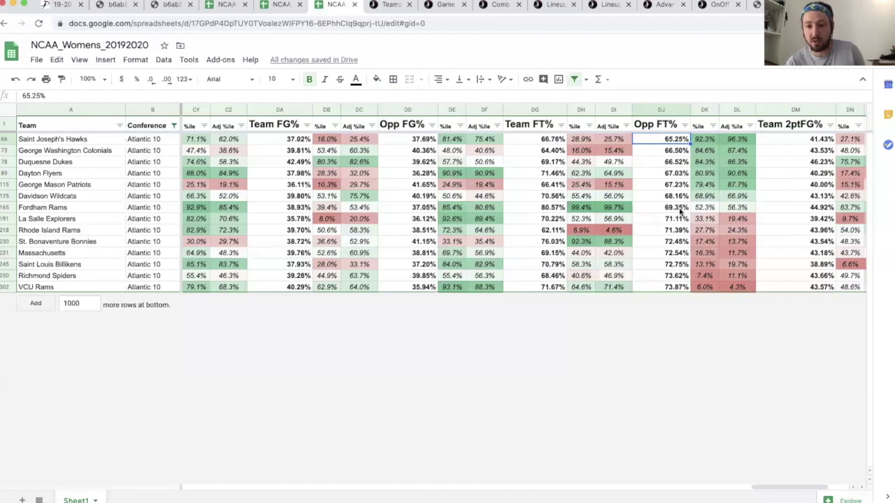
- Compare the Opp FT% values of Fordham, La Salle, Saint Joseph's and VCU, and look over the 2ptFG% columns at the table's end
click(679, 219)
click(677, 208)
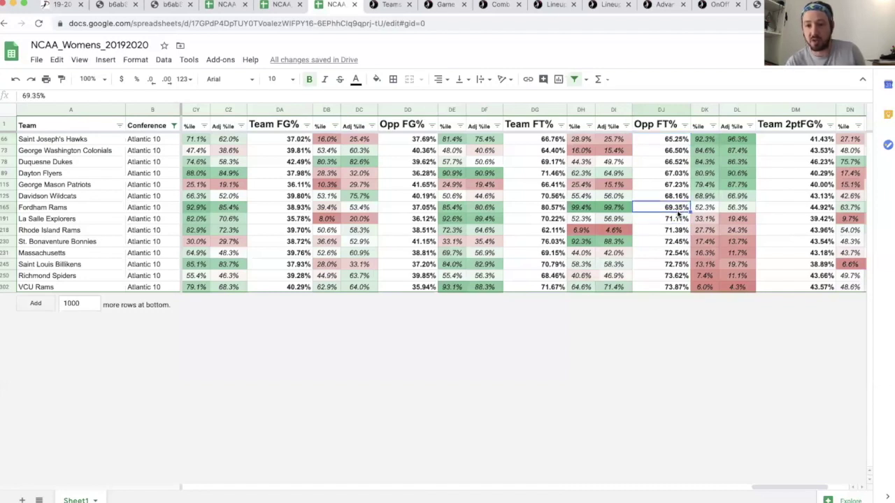
click(681, 140)
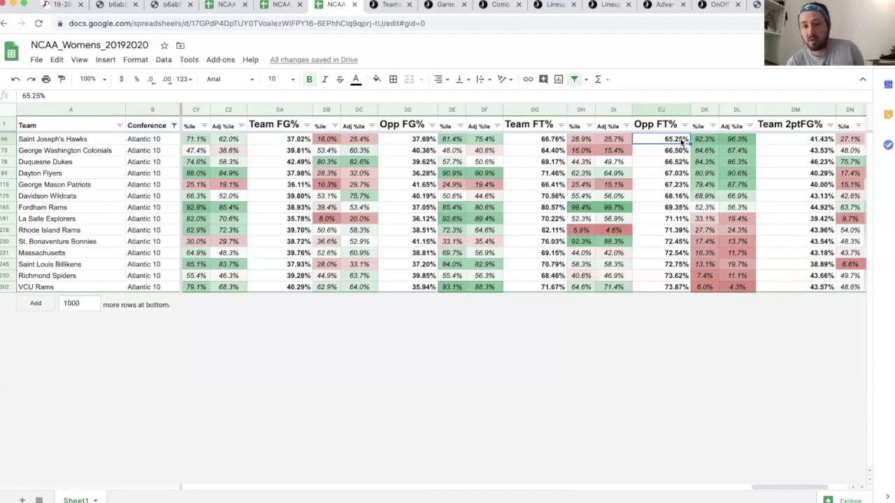
click(675, 288)
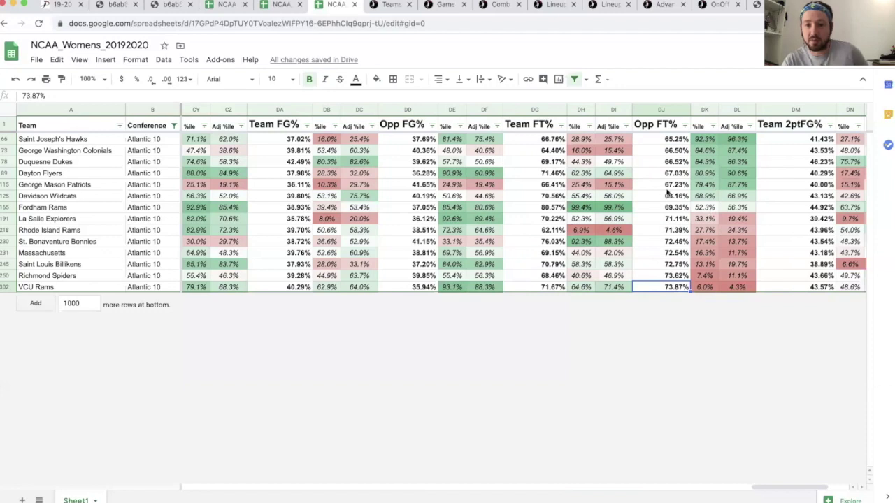
click(680, 218)
click(680, 208)
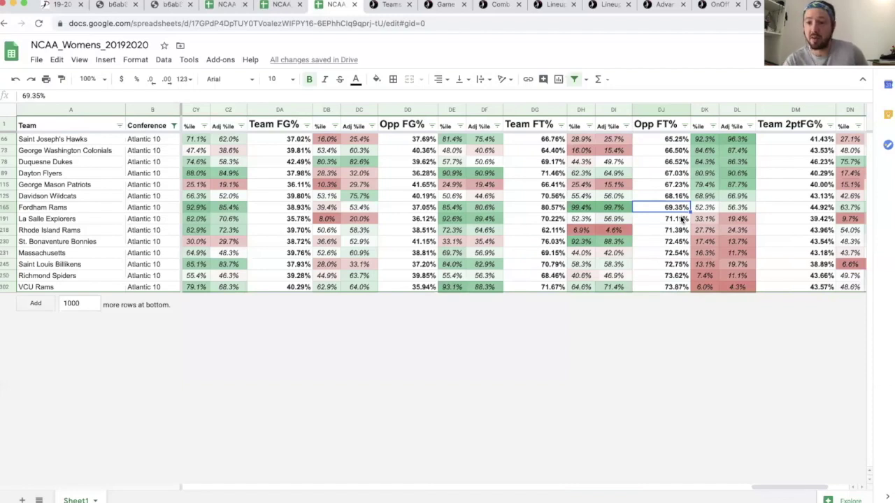
click(678, 289)
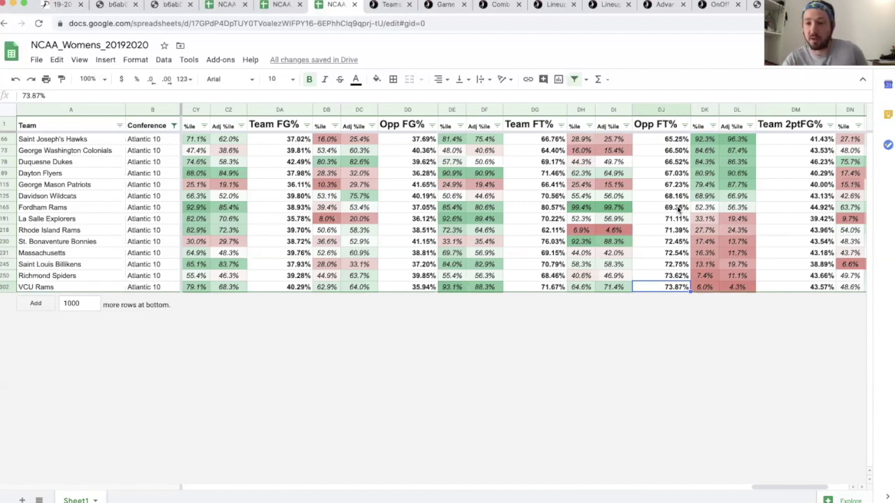
scroll(697, 212, right, 2)
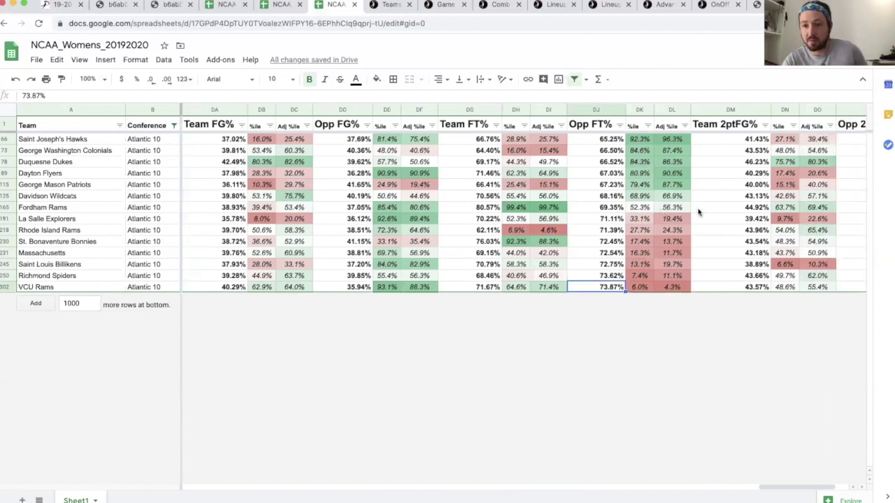
scroll(697, 212, right, 2)
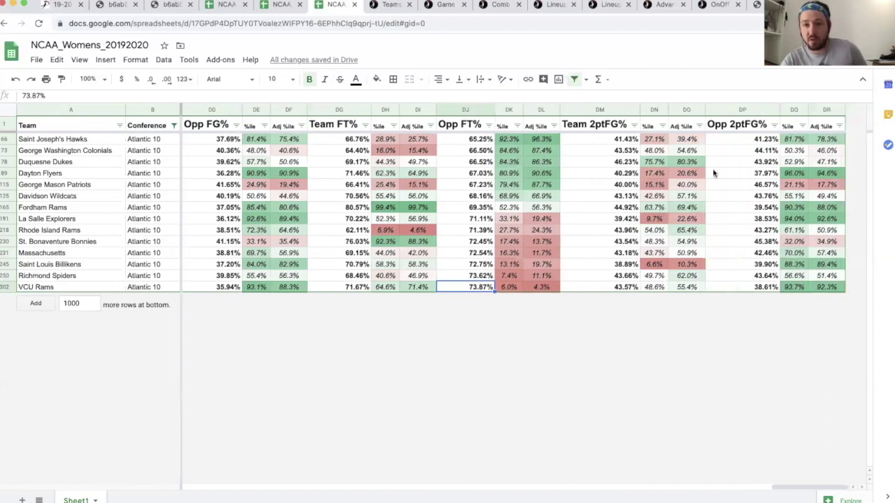
scroll(618, 192, left, 2)
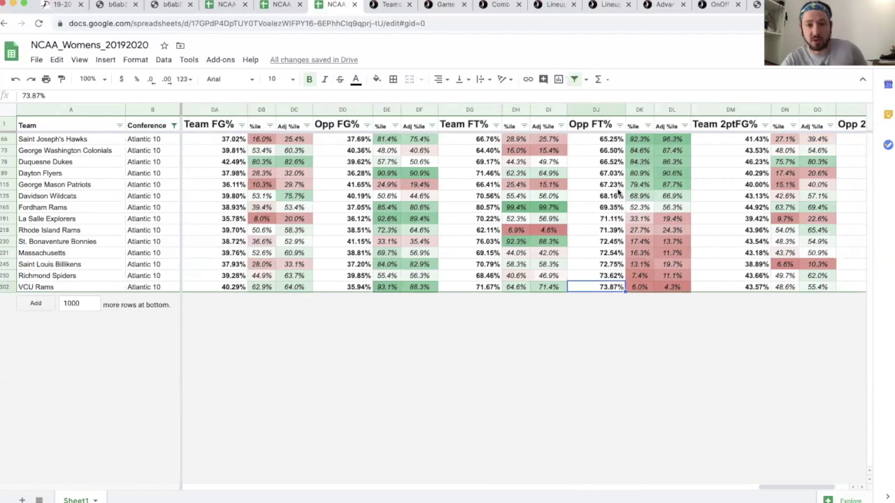
- Look back across the women's assist, mid-range, rim, pace and four-factor columns to Net Rating, and pick out the Duquesne Dukes
scroll(618, 193, left, 10)
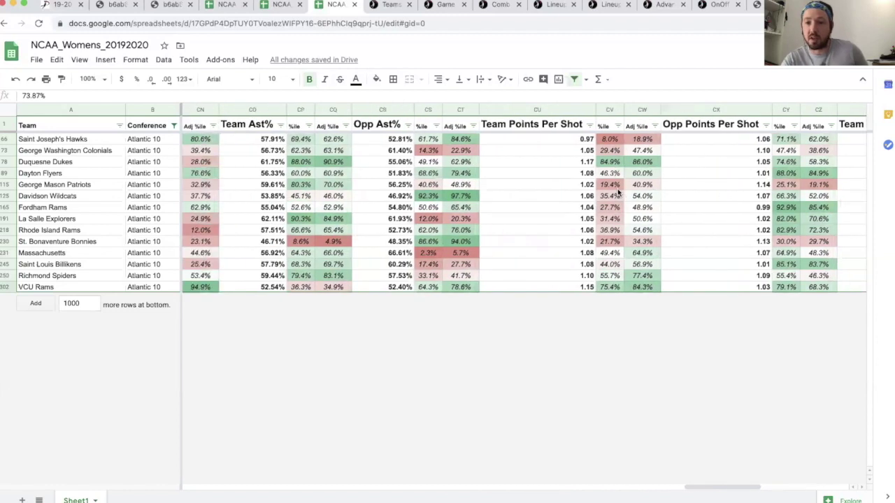
scroll(618, 192, left, 5)
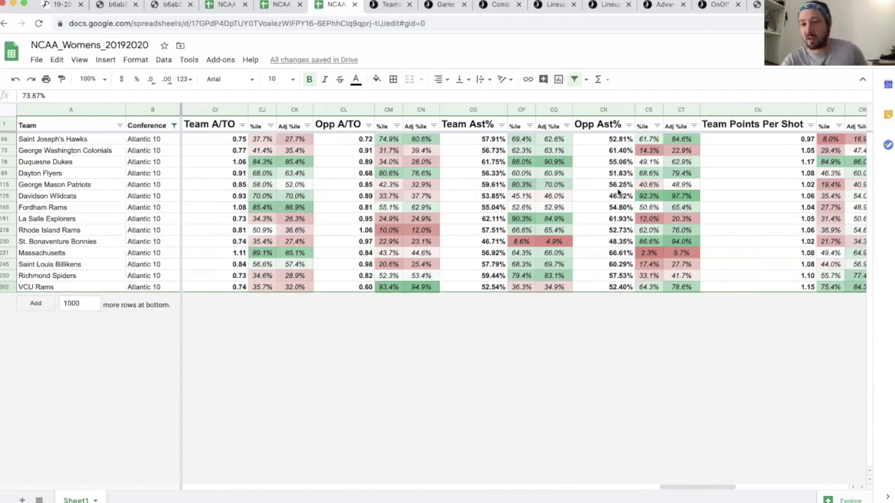
scroll(618, 192, left, 15)
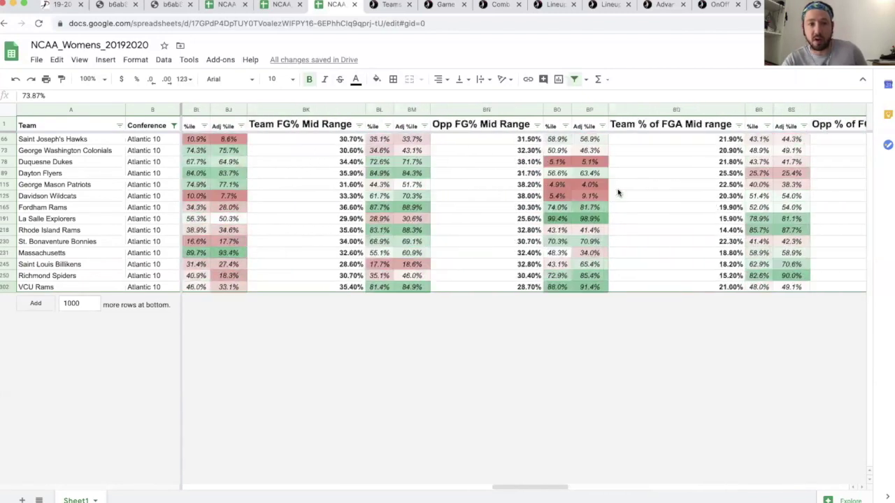
scroll(618, 192, left, 3)
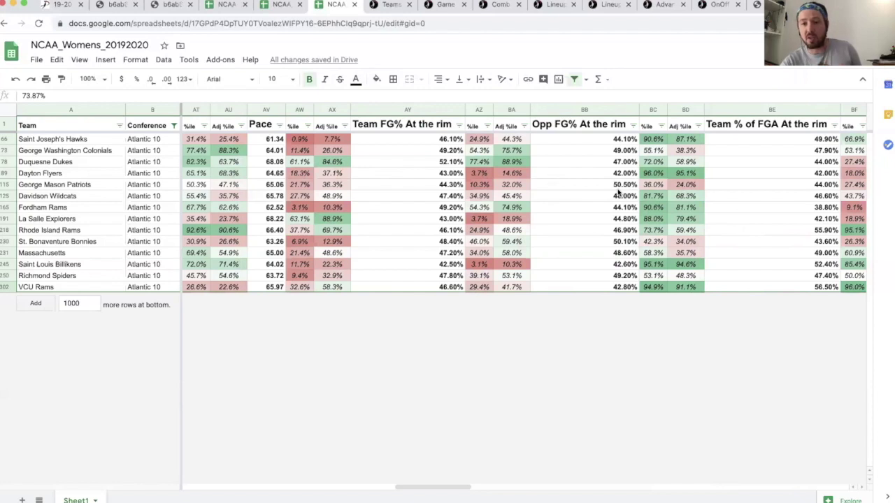
scroll(617, 193, left, 1)
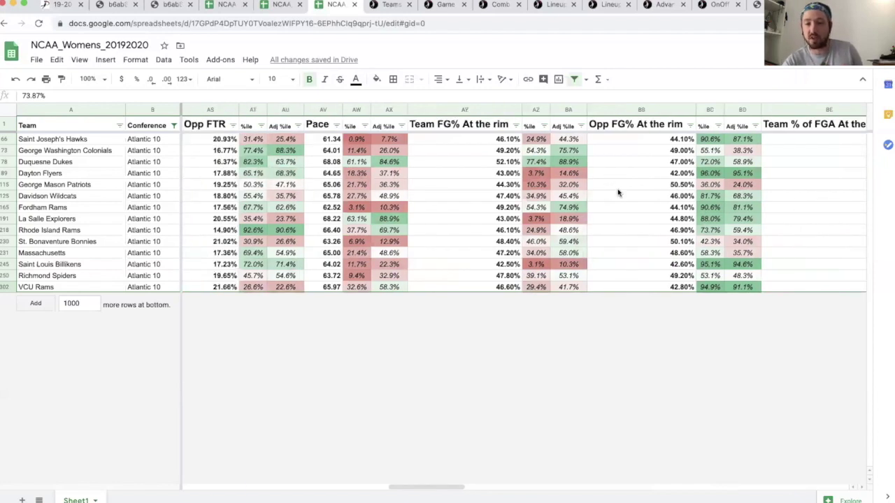
scroll(618, 192, left, 5)
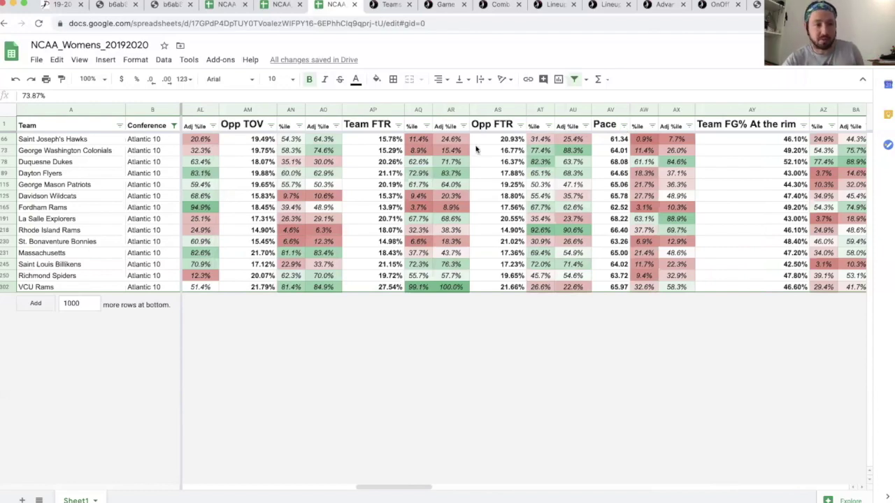
scroll(330, 177, left, 20)
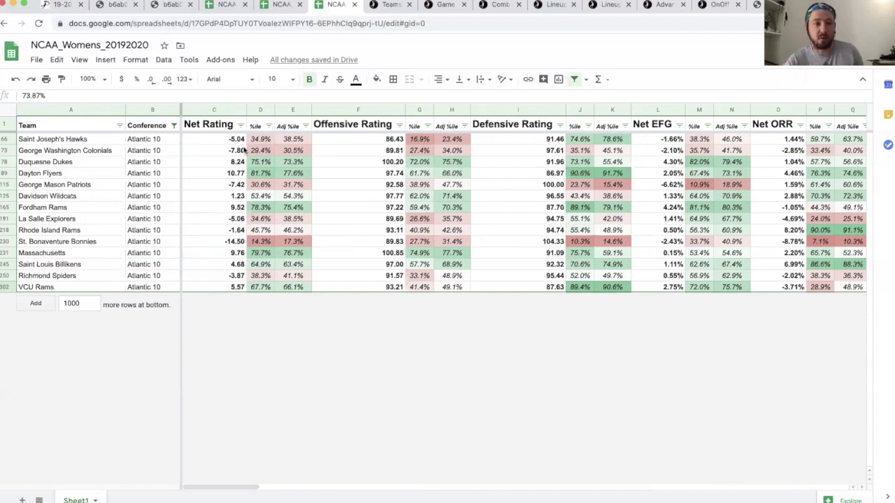
click(96, 165)
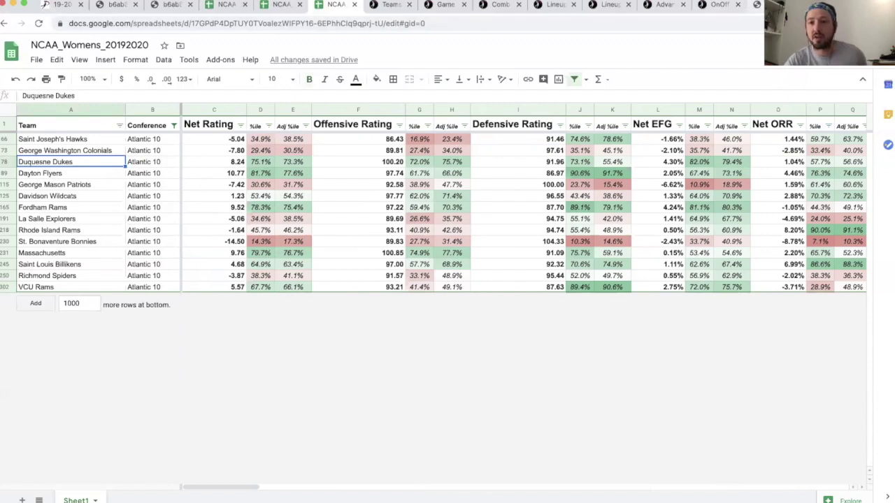
- Look over Duquesne's player statistics on stats.ncaa.org and advance Conference Review.pdf to the Player Analysis page
key(ctrl+9)
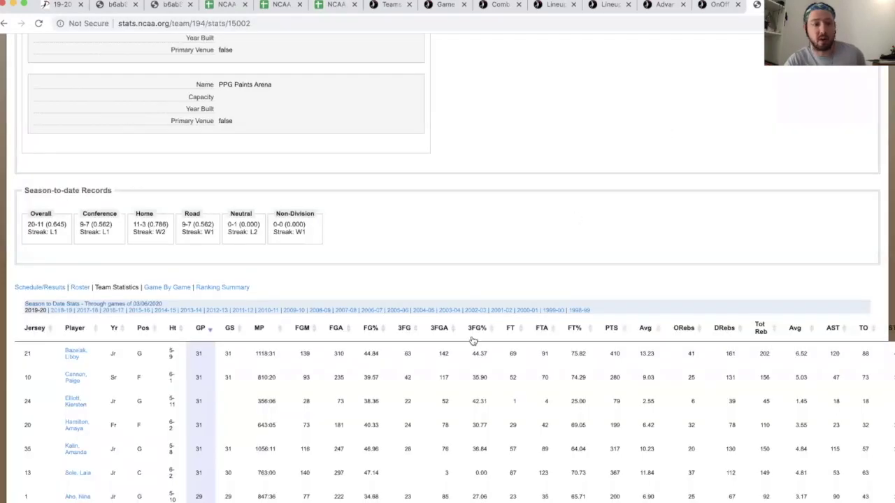
scroll(473, 341, down, 3)
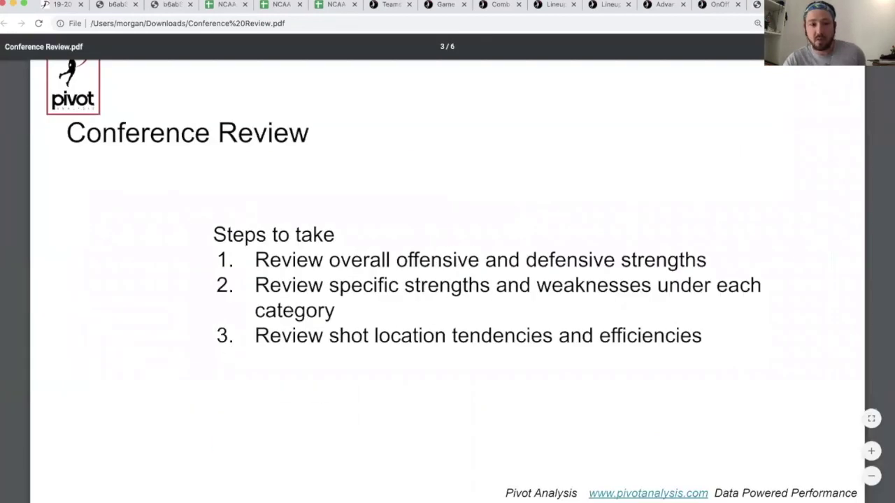
key(Right)
key(Right)
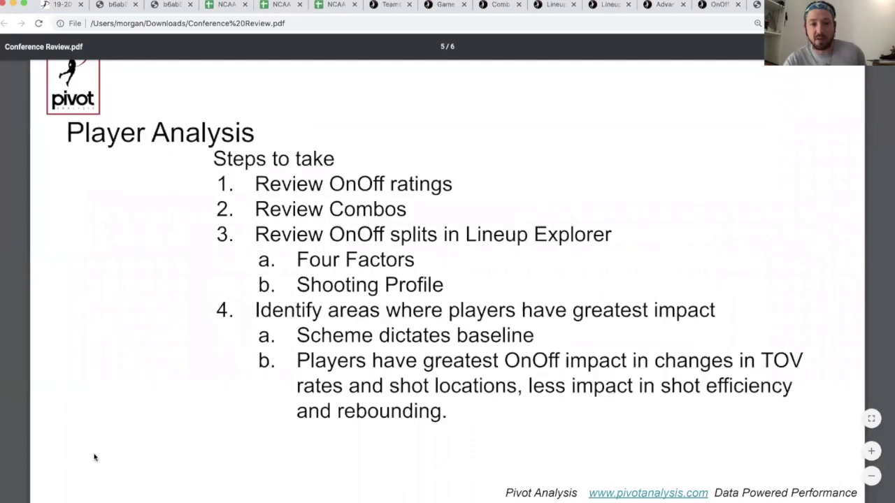
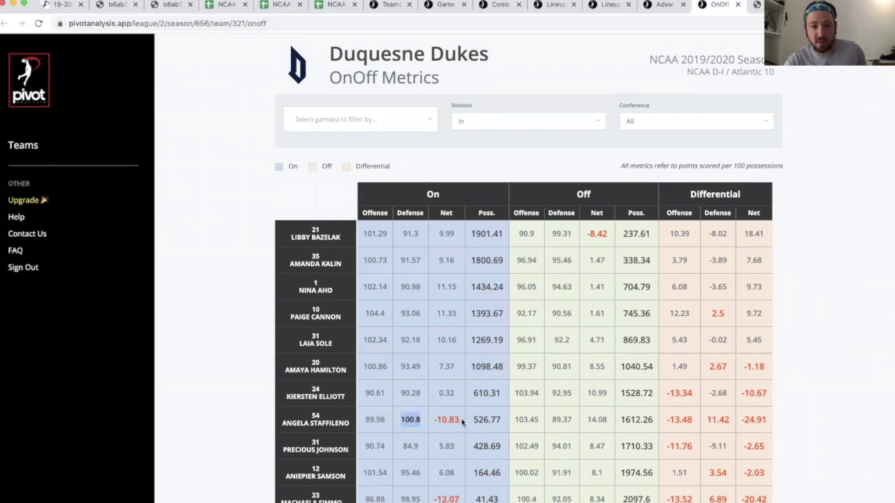
- Check player number 54's On net rating and possessions, and compare player number 10's On ratings with the net differential
double_click(441, 419)
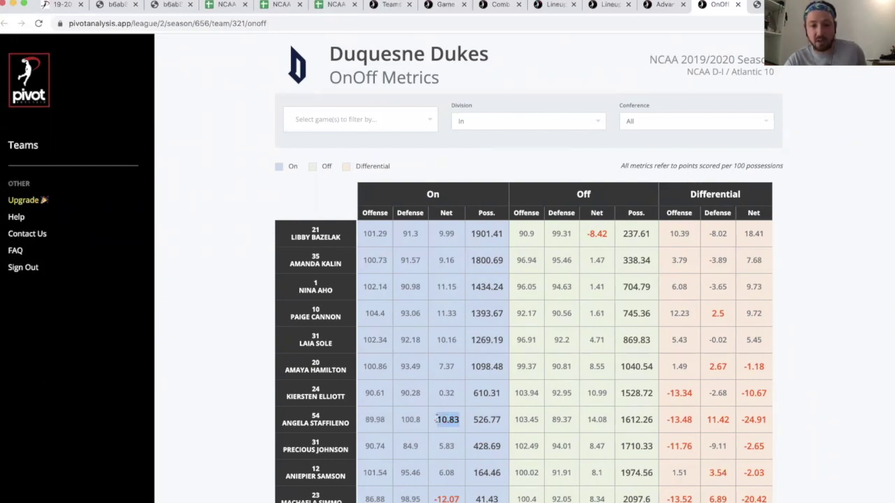
double_click(487, 419)
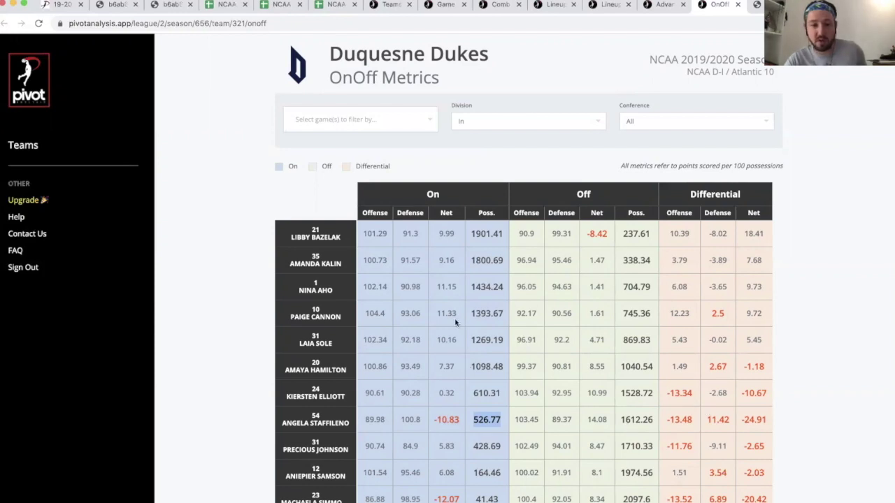
drag(364, 313, 378, 313)
drag(433, 315, 750, 310)
double_click(752, 312)
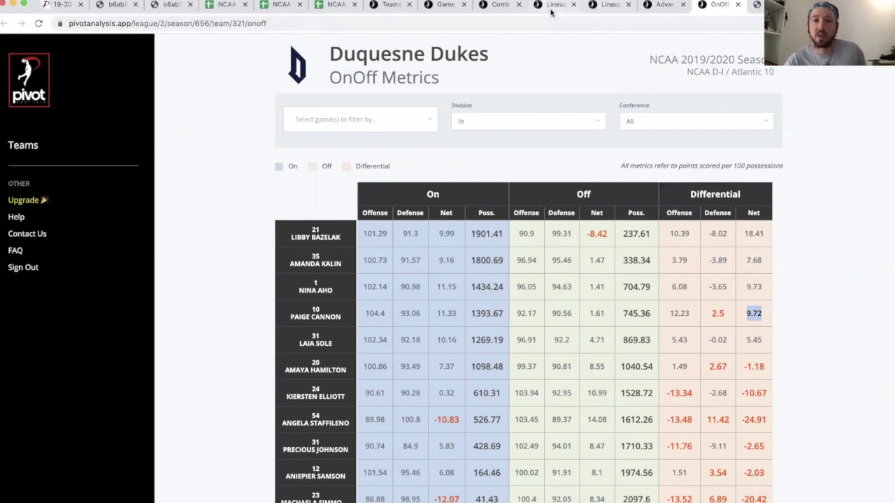
- Inspect Duquesne's player pairs in the Combination Explorer's Net Rating, Defensive Rating and Synergy charts, including numbers 20 and 10
click(499, 7)
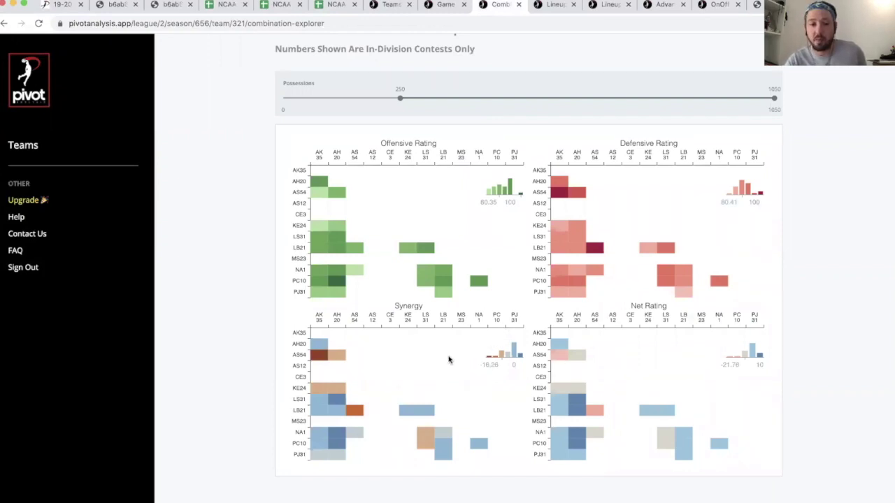
mouse_move(559, 426)
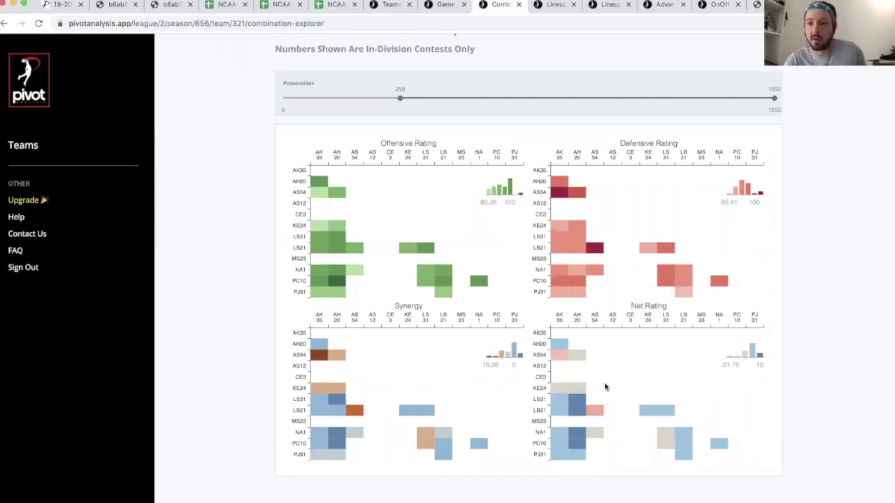
mouse_move(644, 414)
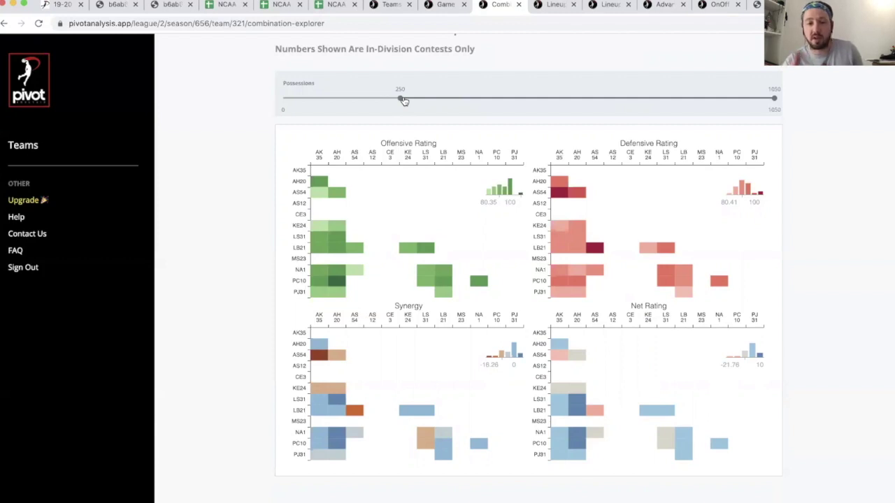
mouse_move(593, 251)
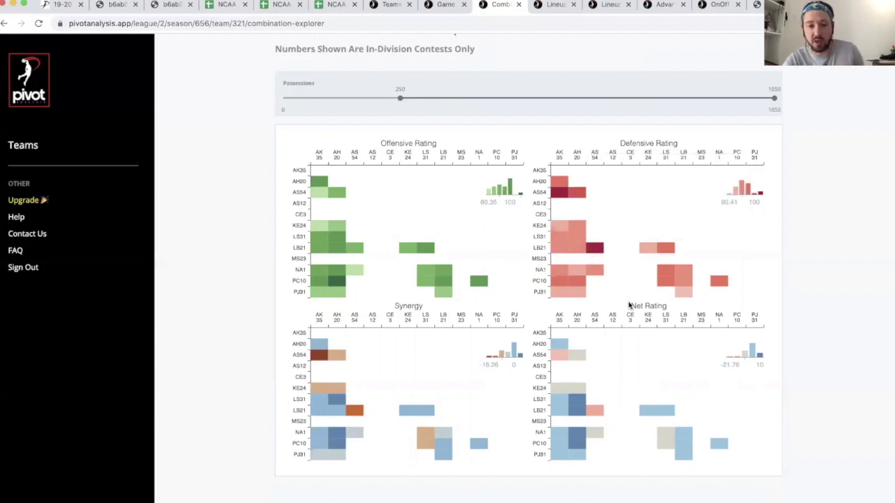
mouse_move(593, 411)
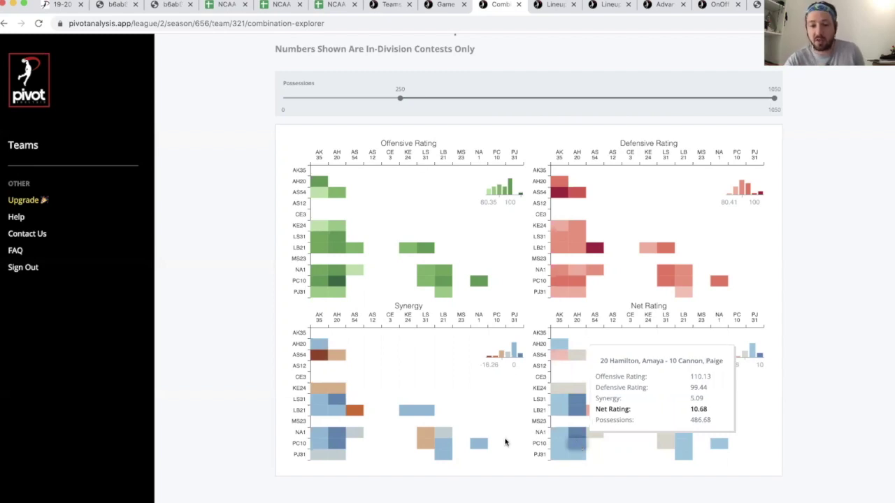
mouse_move(340, 443)
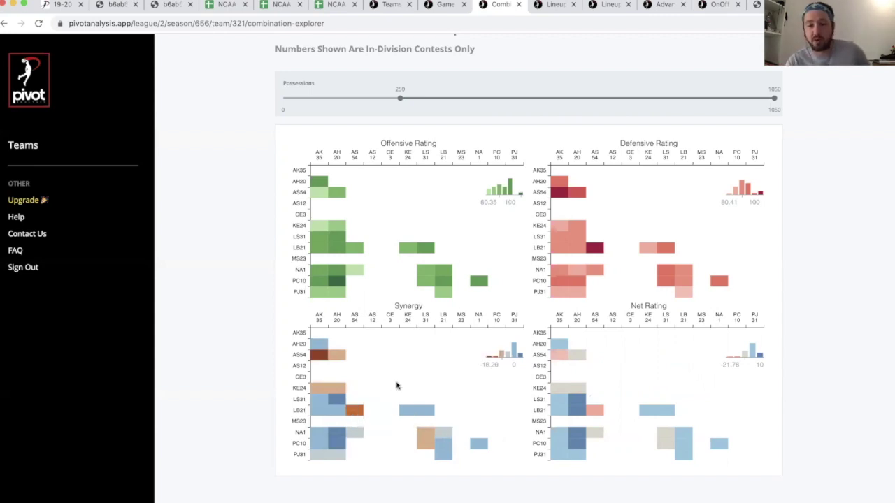
- In Duquesne's Lineup Explorer, reset the two active player filters to (All) and set player number 10's filter to On
click(552, 10)
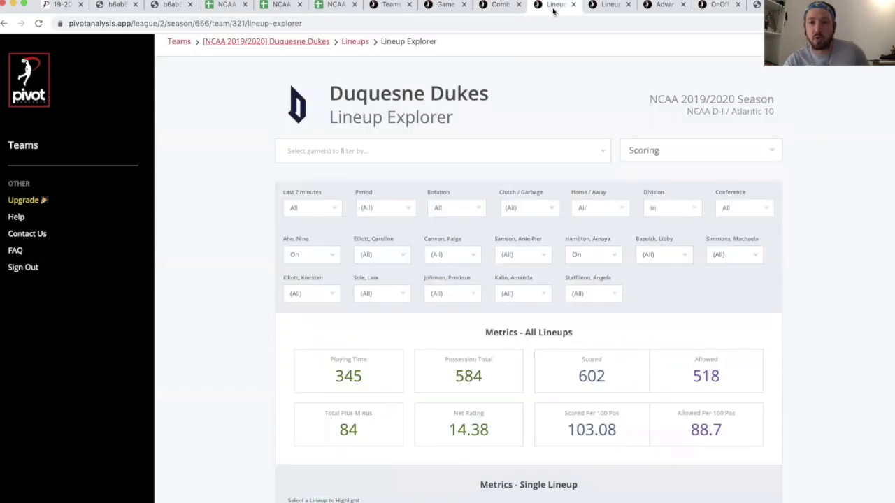
click(618, 261)
click(595, 234)
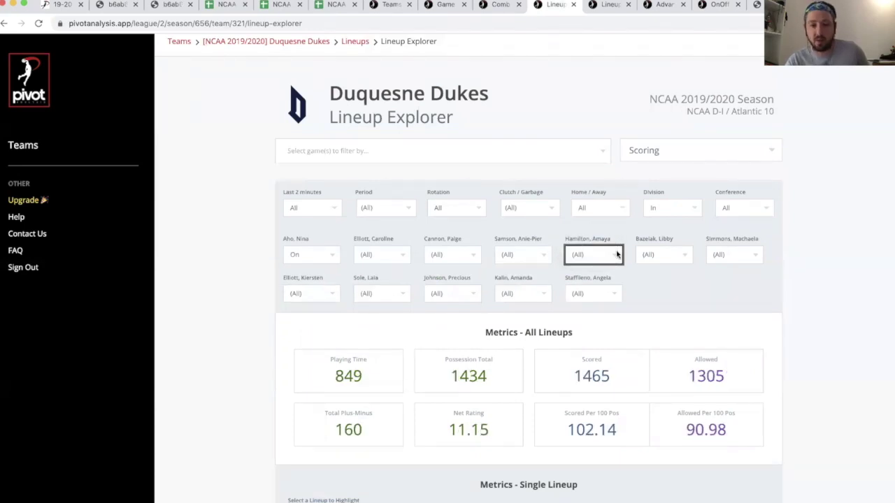
click(301, 254)
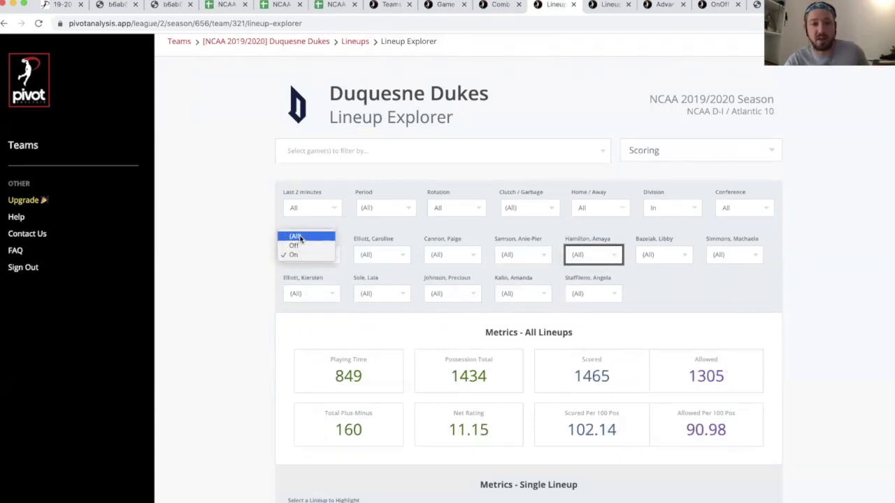
click(299, 236)
click(450, 255)
click(450, 272)
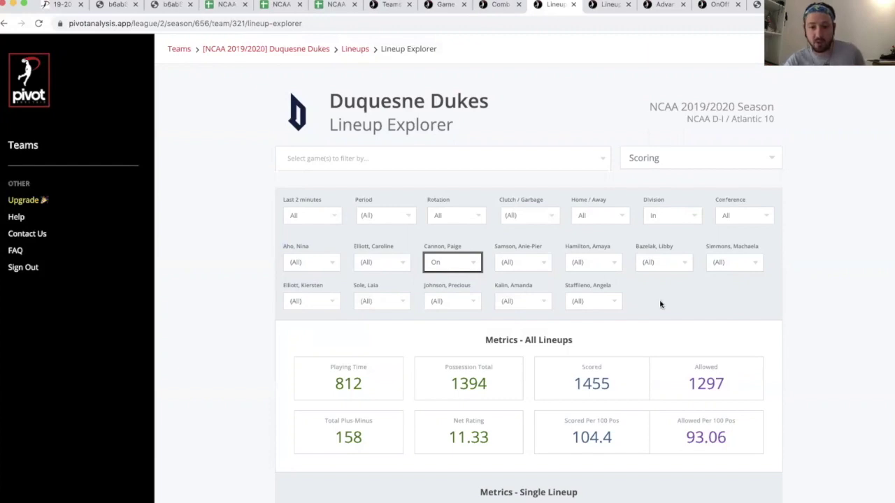
- Show the lineup metrics as Four Factors and set player number 10's filter to Off
click(666, 159)
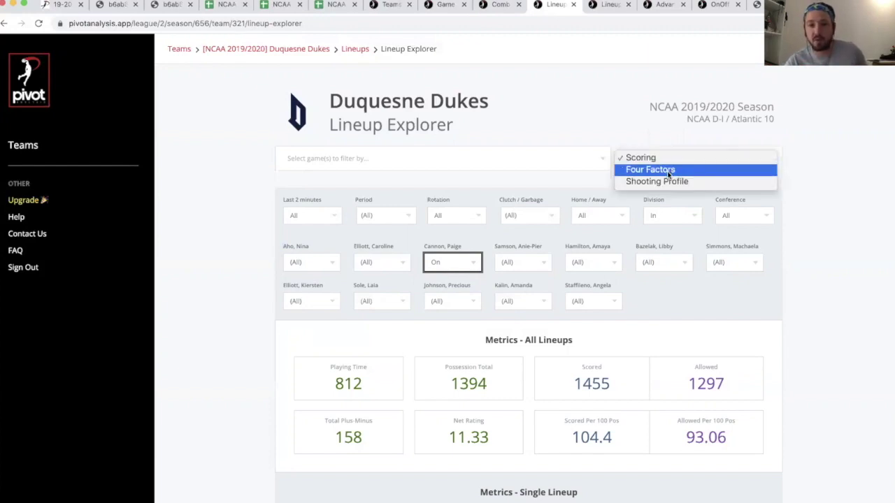
click(665, 171)
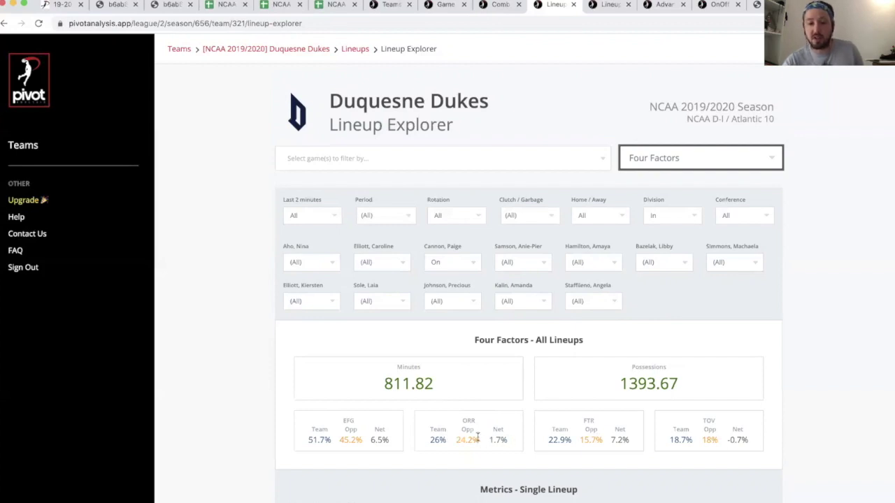
click(443, 263)
click(443, 260)
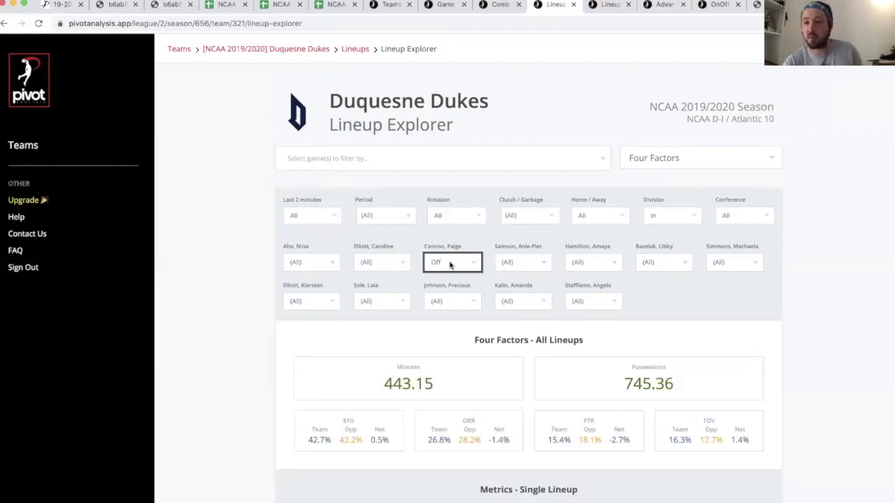
- Compare the team's four factors by alternating player number 10's filter between On and Off twice, ending on Off
click(449, 263)
click(455, 272)
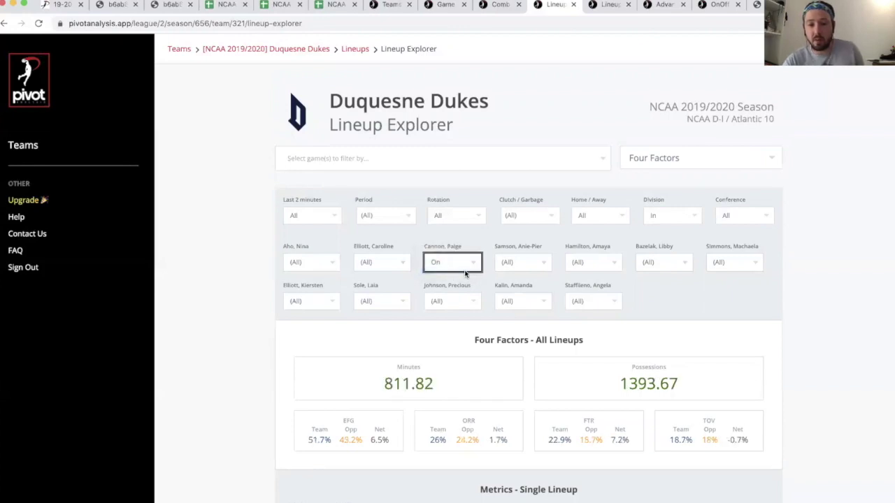
click(454, 269)
click(447, 254)
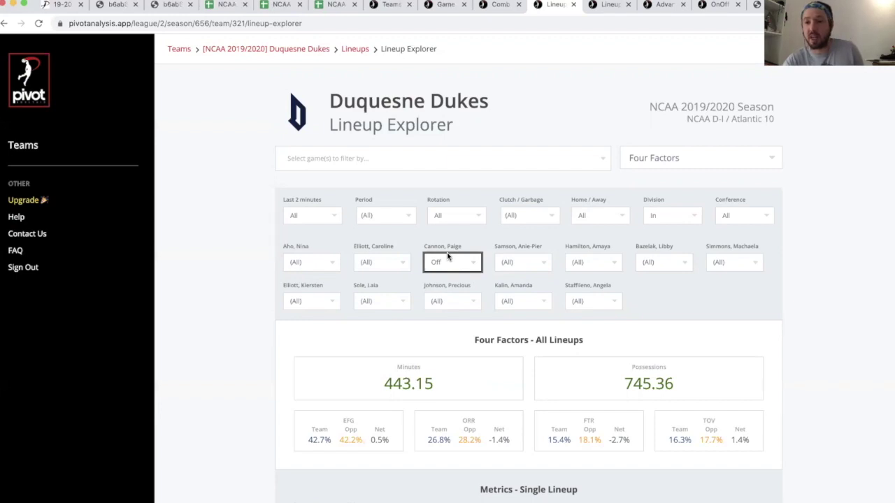
click(447, 257)
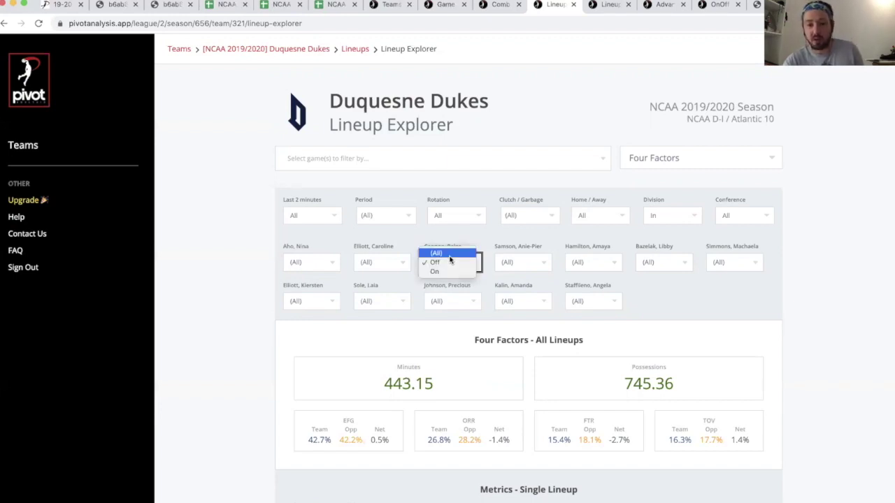
click(445, 273)
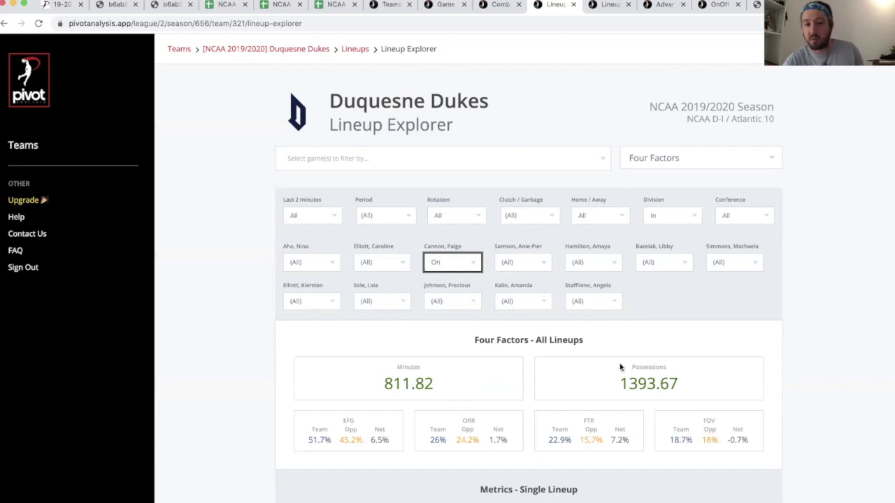
click(453, 269)
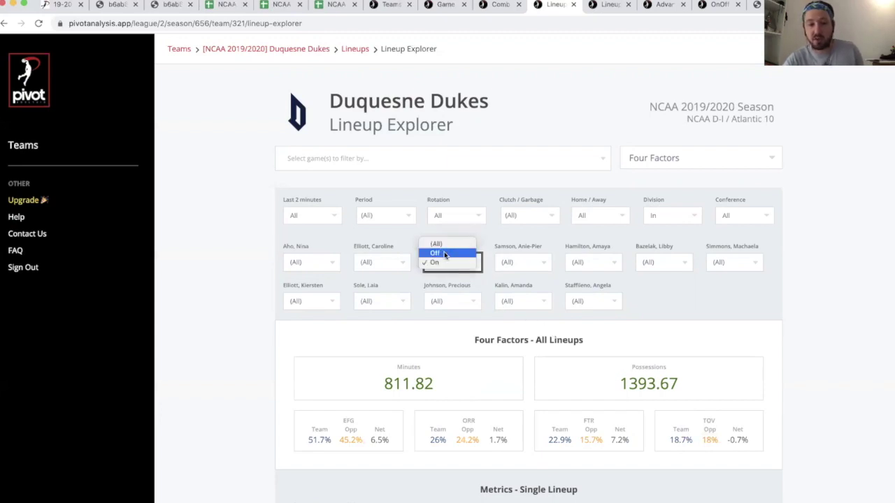
click(445, 254)
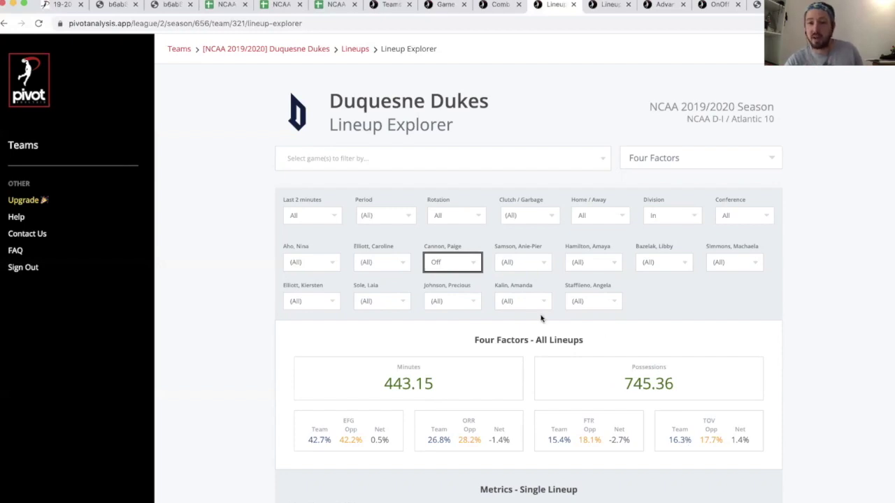
- Set player number 10's filter back to On and change the lineup metrics to Shooting Profile
click(451, 262)
click(444, 262)
click(681, 164)
click(679, 171)
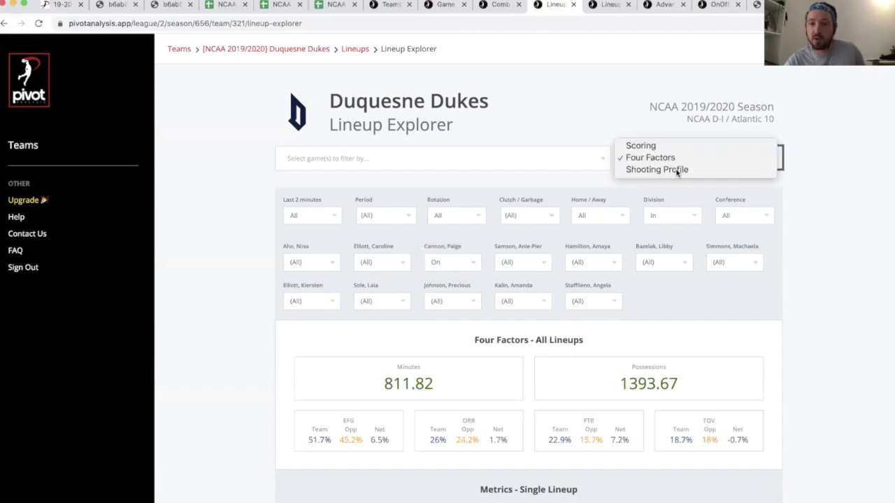
- Examine the team's three-point field goal percentage in the Shooting Profile with player number 10's filter kept at On
scroll(537, 376, down, 1)
scroll(537, 376, down, 2)
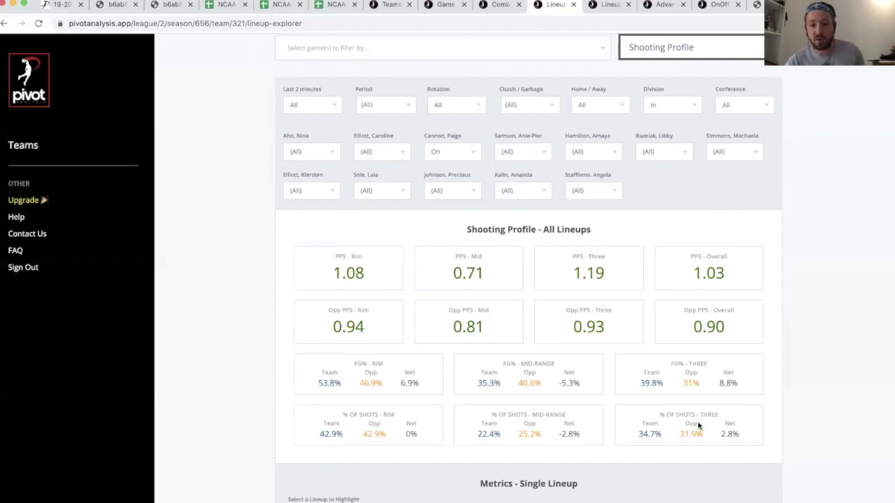
click(459, 153)
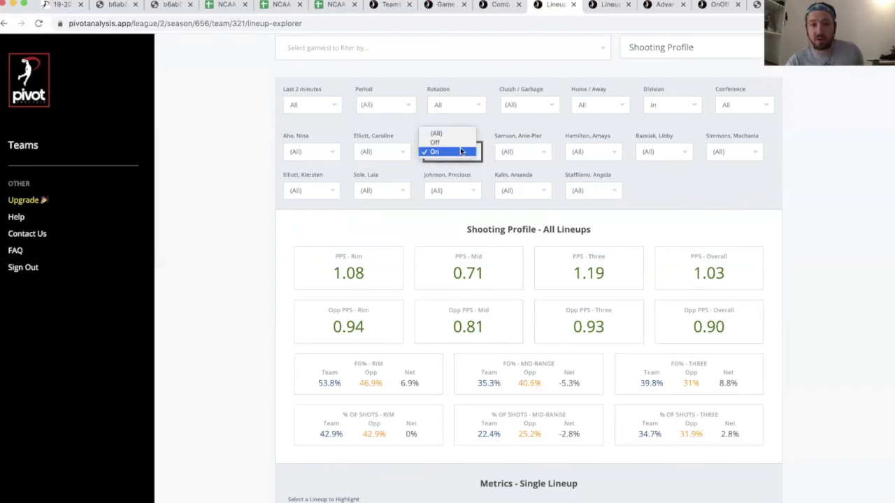
click(632, 219)
drag(639, 382, 666, 382)
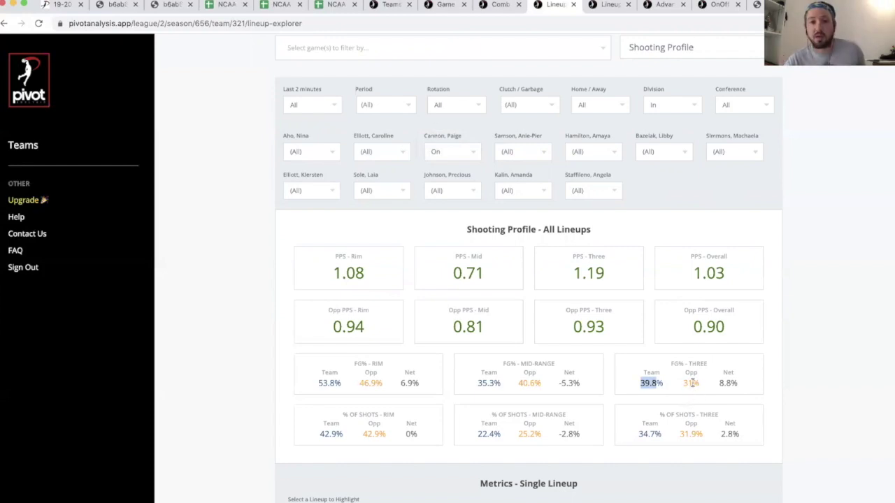
- Switch to the NCAA_Womens_20192020 Google Sheet and check the Duquesne Dukes' percentile for Team 3ptFG%
click(333, 5)
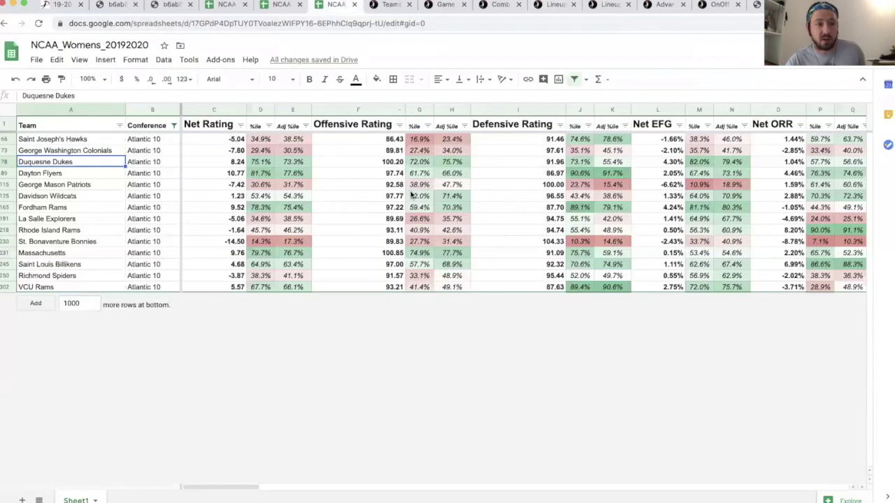
scroll(580, 187, right, 15)
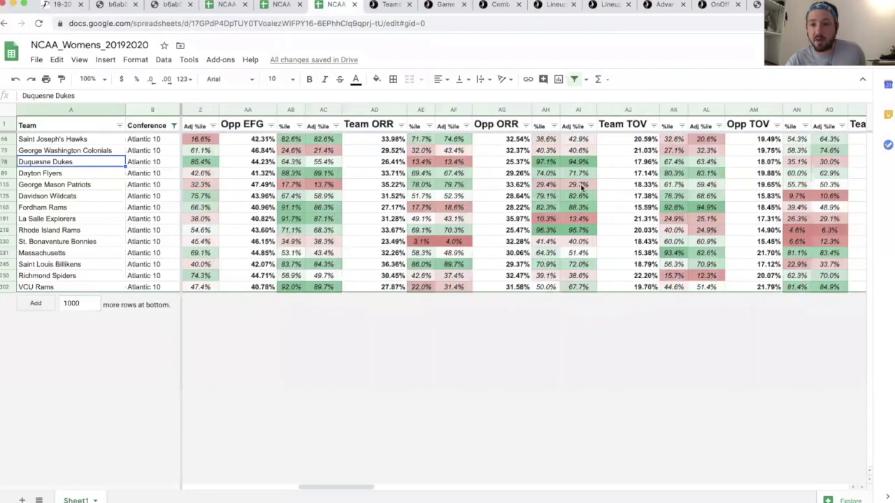
scroll(580, 187, right, 15)
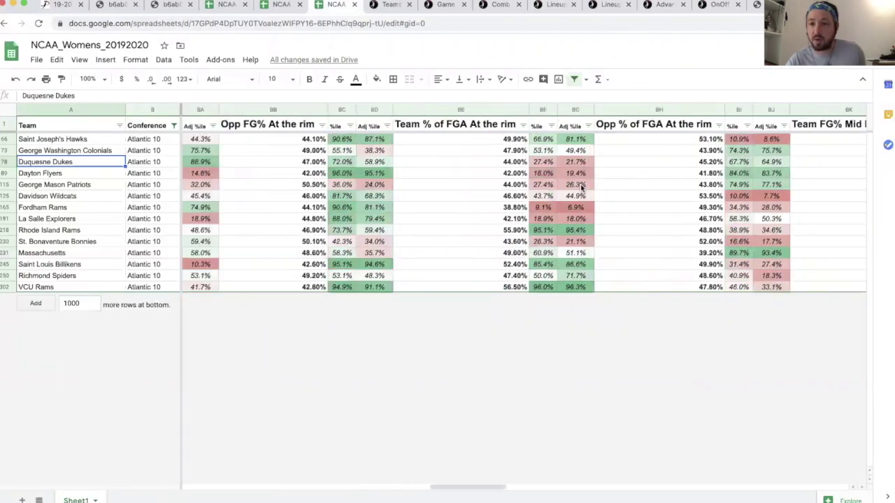
scroll(580, 187, right, 15)
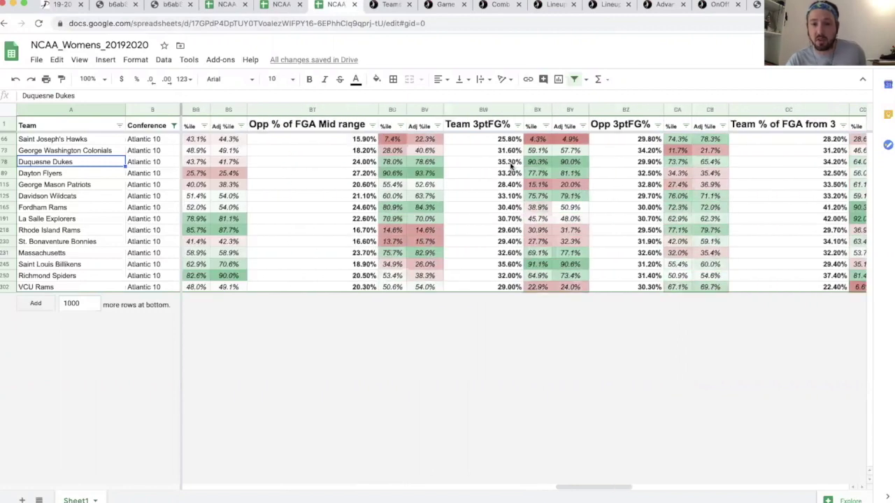
click(532, 164)
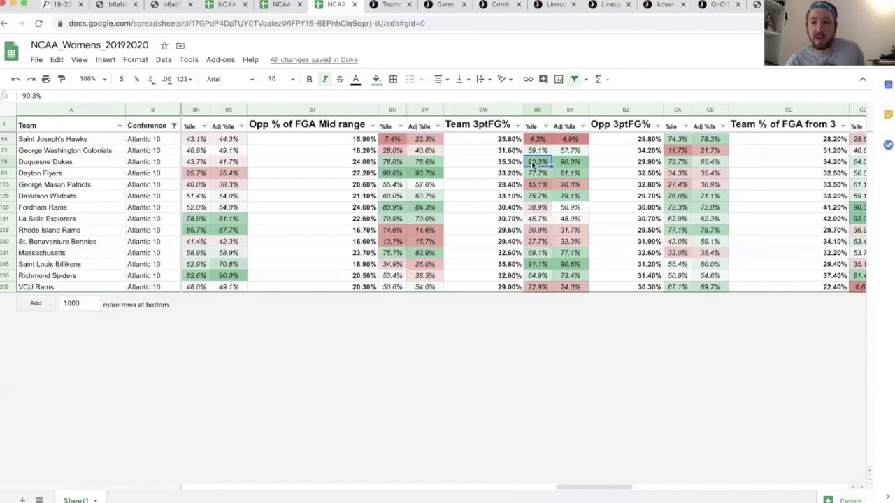
- Return to the Lineup Explorer's Shooting Profile, check the team's three-point percentage, and set player number 10's filter to Off
click(607, 6)
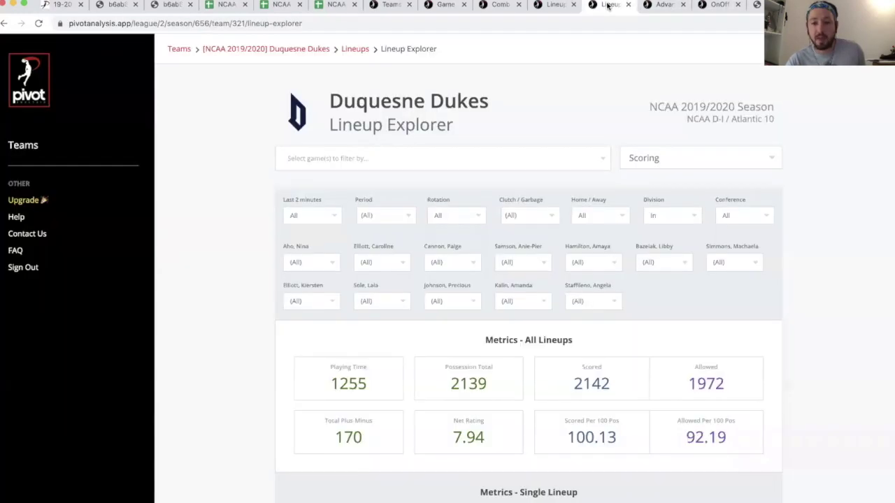
click(559, 5)
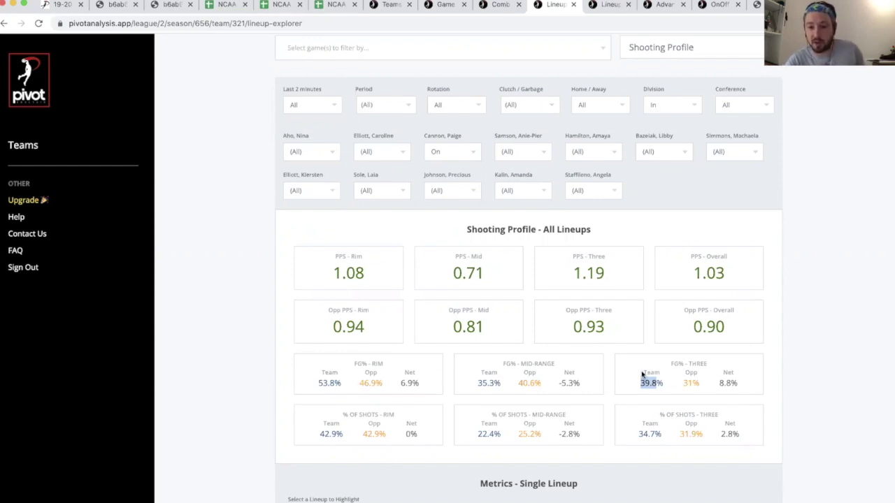
click(656, 388)
double_click(650, 383)
click(452, 148)
click(461, 150)
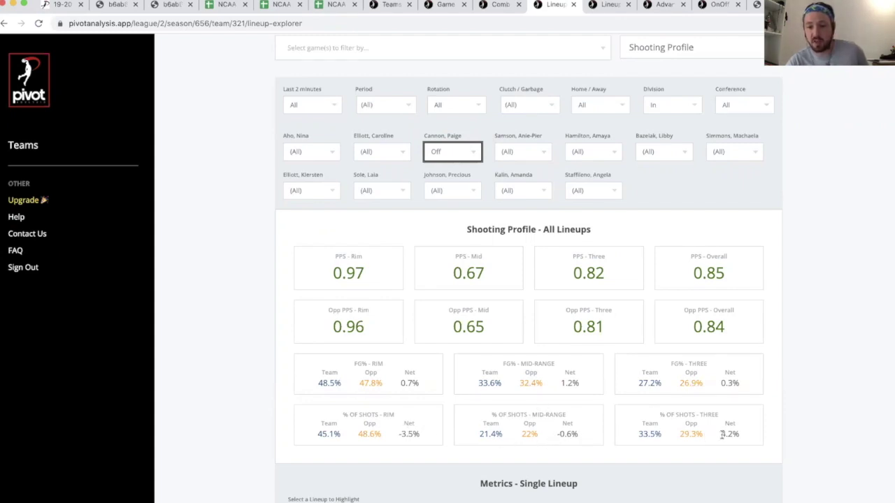
- Compare the shooting profile with player number 10's filter at On, Off and On again, checking team and opponent shares of rim shots
click(451, 157)
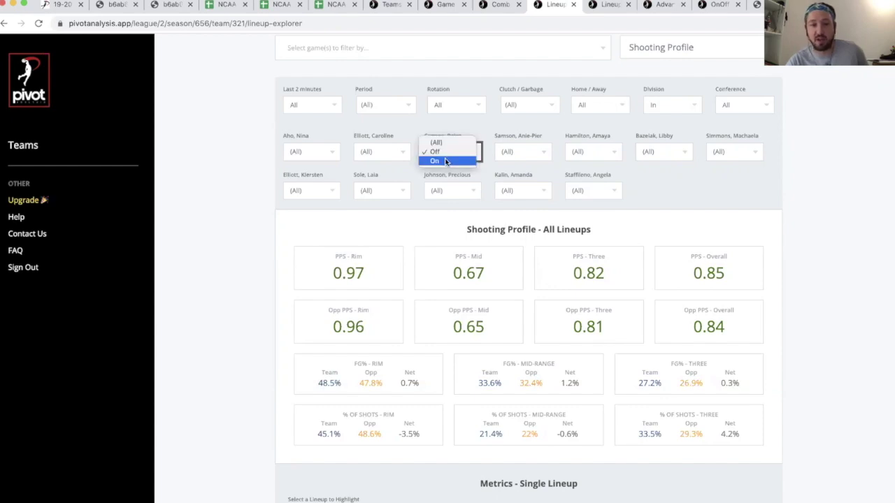
click(445, 160)
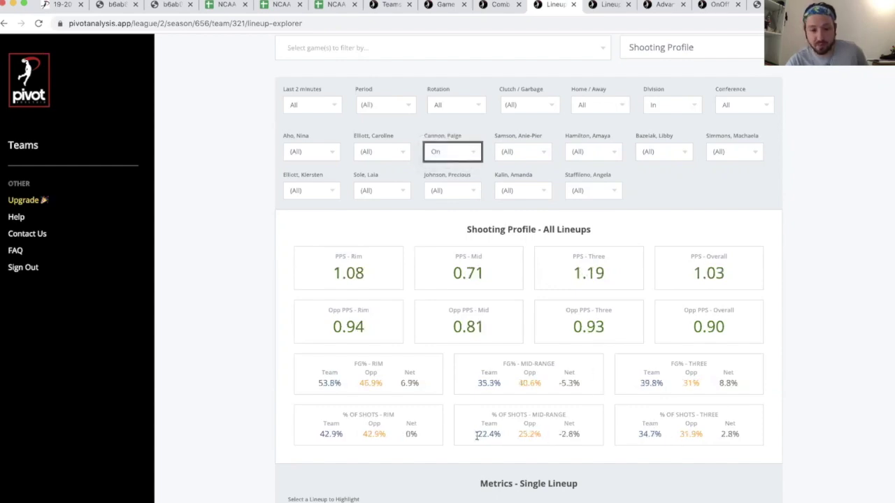
click(456, 154)
click(440, 142)
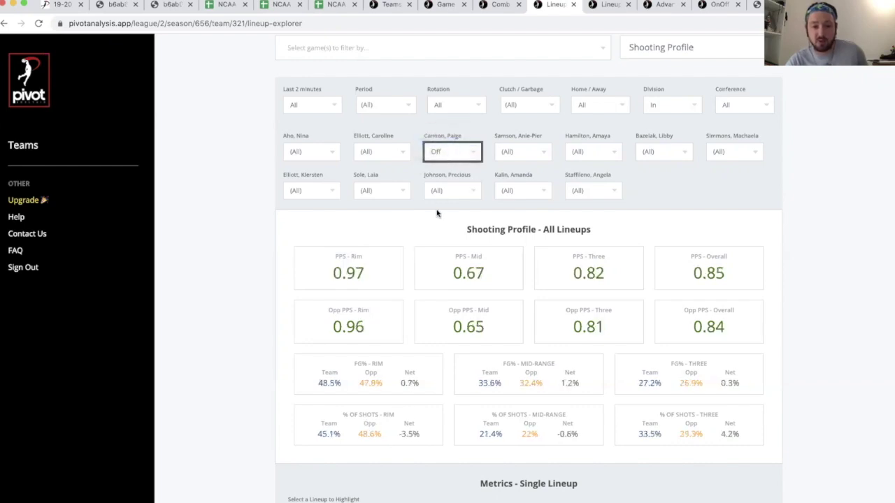
click(447, 154)
click(443, 161)
double_click(325, 433)
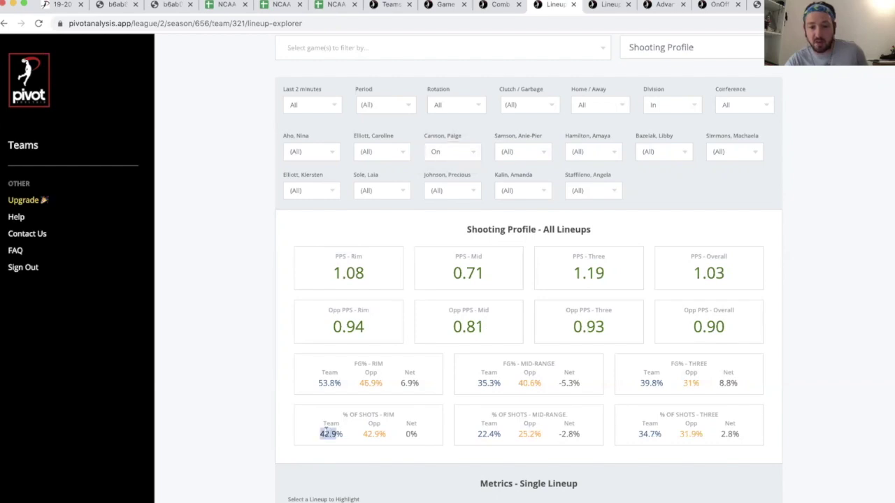
double_click(369, 433)
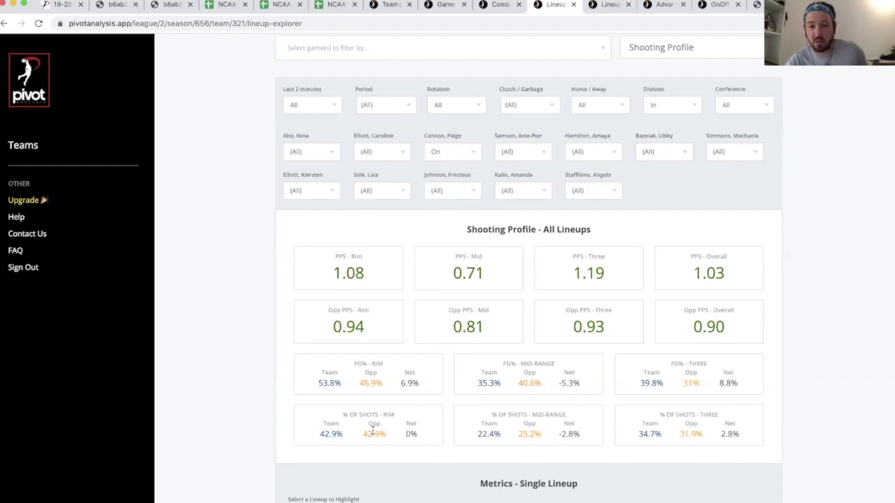
- Compare the shooting profile across player number 10's filter settings Off and (All), ending on On
click(462, 155)
click(455, 143)
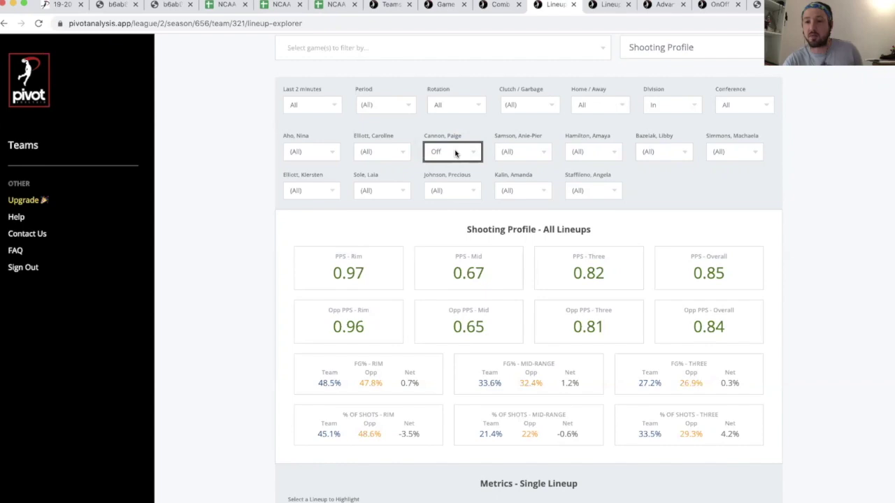
click(455, 153)
click(448, 142)
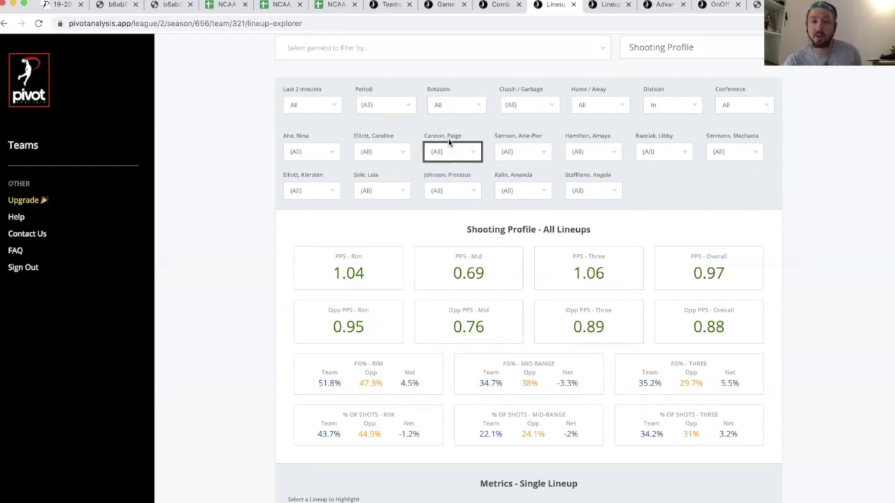
click(451, 147)
click(444, 172)
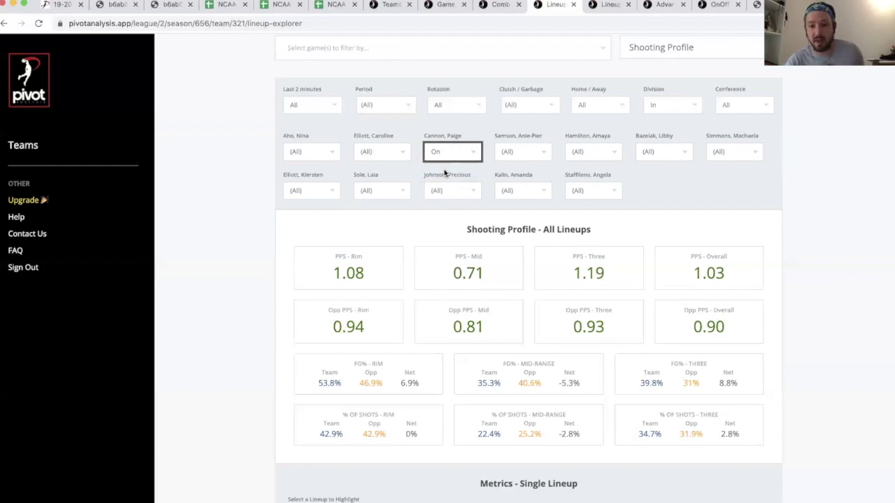
- Alternate player number 10's filter between Off and On to compare shooting by zone, ending on Off
click(446, 149)
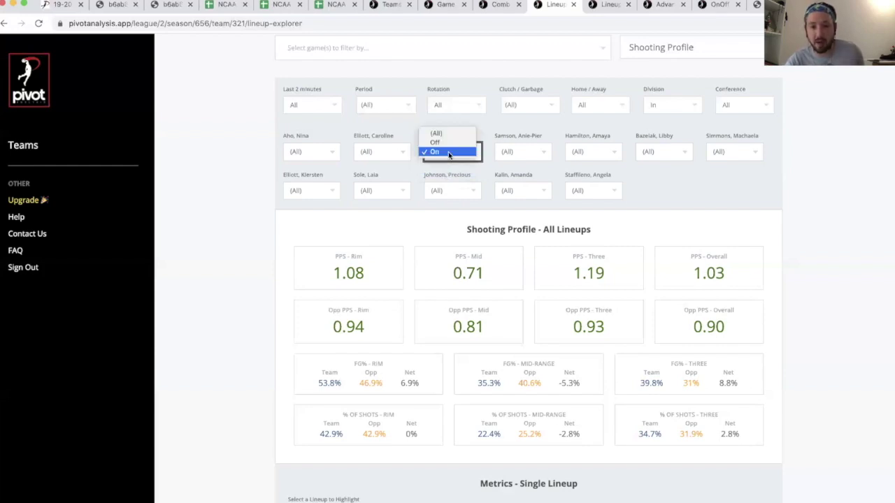
click(445, 144)
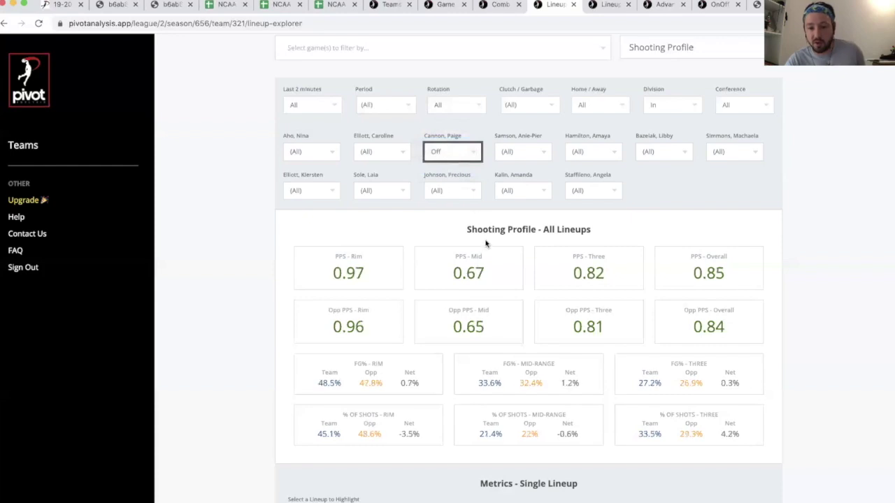
click(453, 155)
click(450, 159)
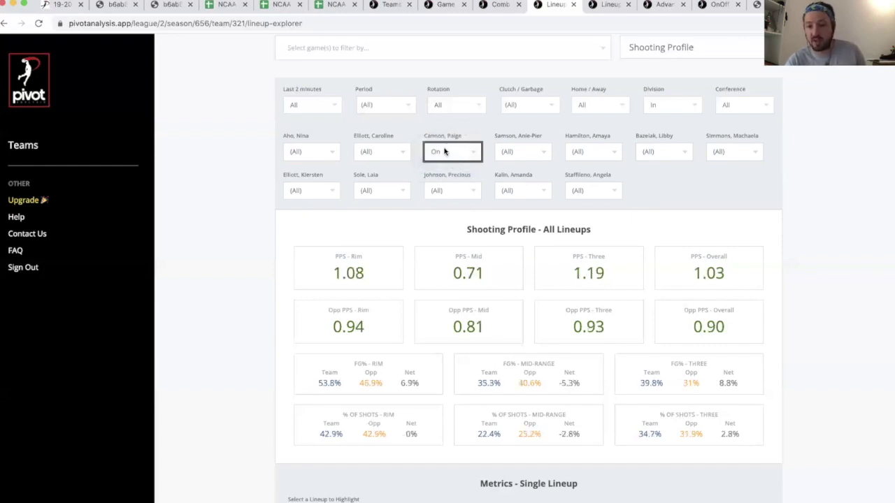
click(445, 151)
click(443, 144)
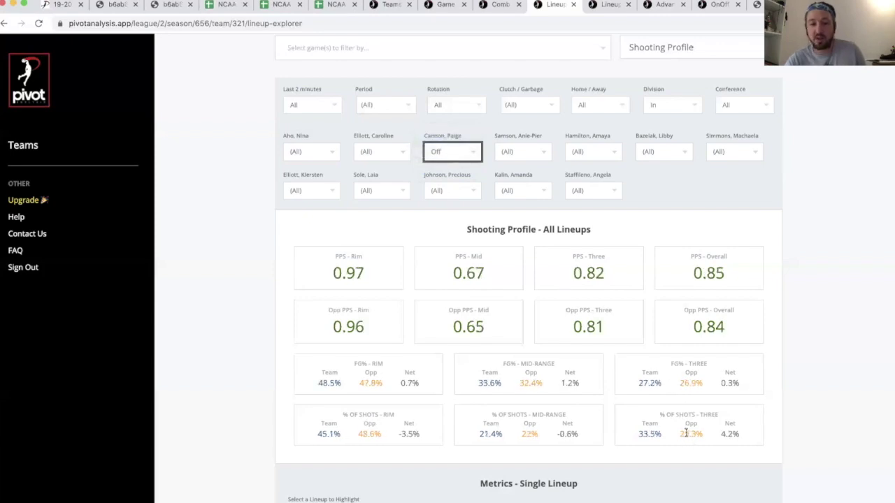
click(458, 156)
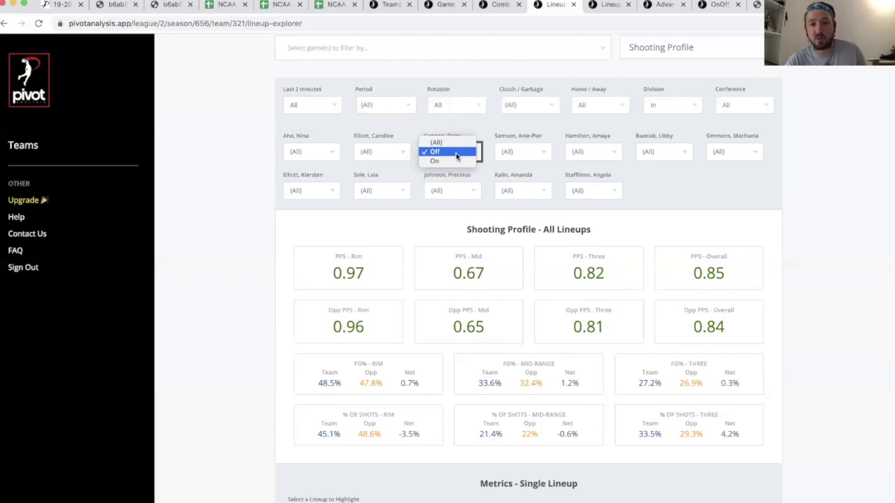
click(456, 161)
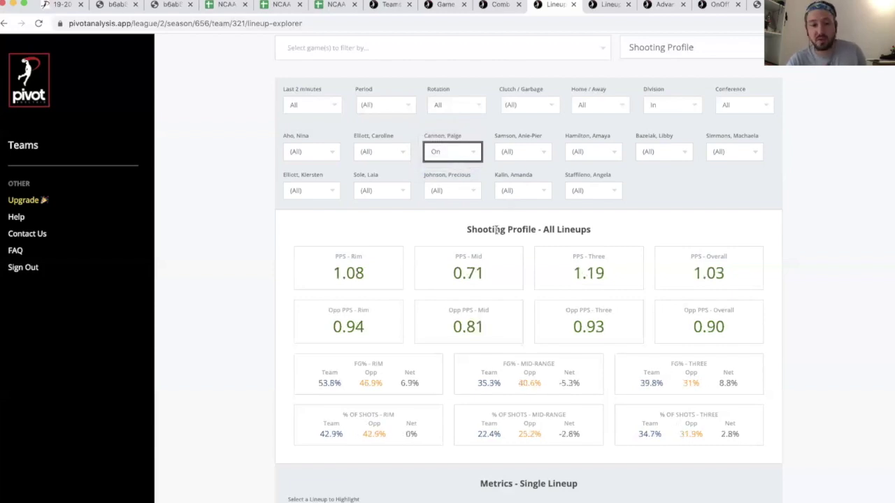
click(448, 151)
click(451, 142)
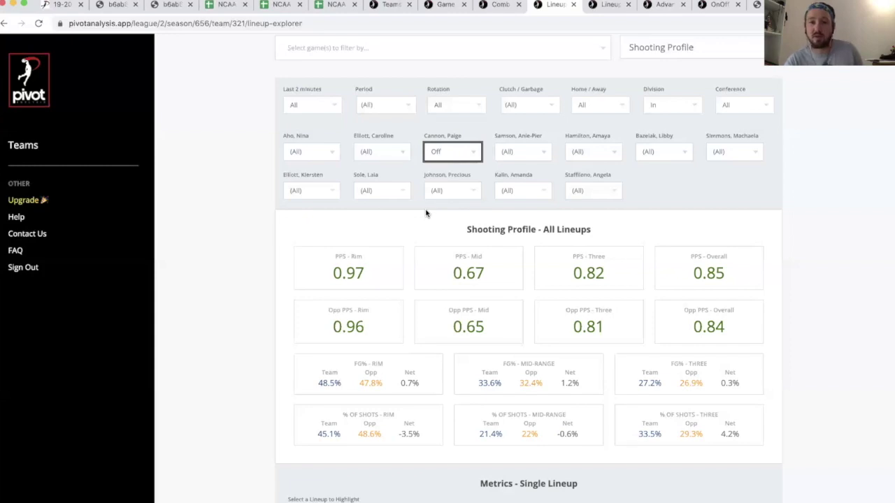
- Reset player number 10's filter to (All) and set the fifth listed player's filter to On
click(452, 152)
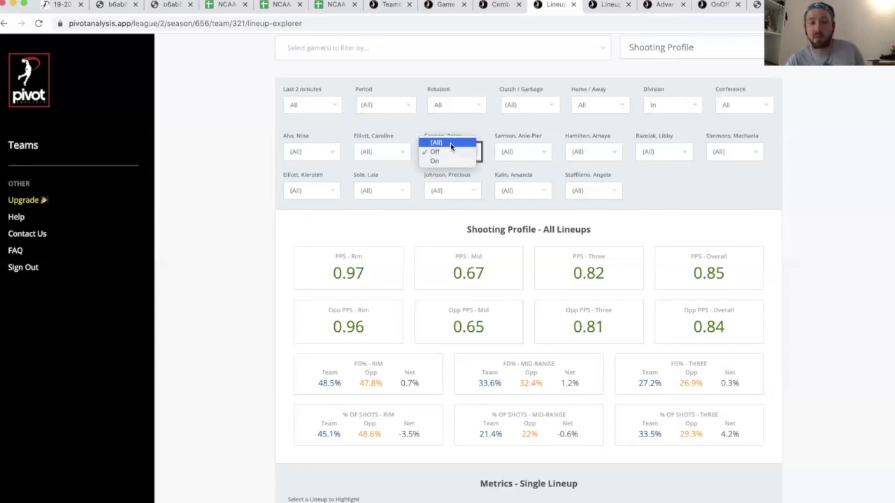
click(450, 143)
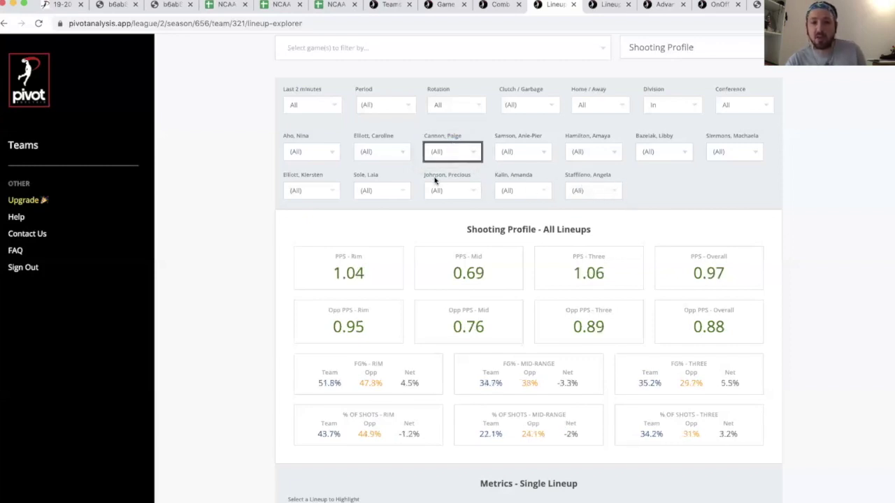
click(599, 154)
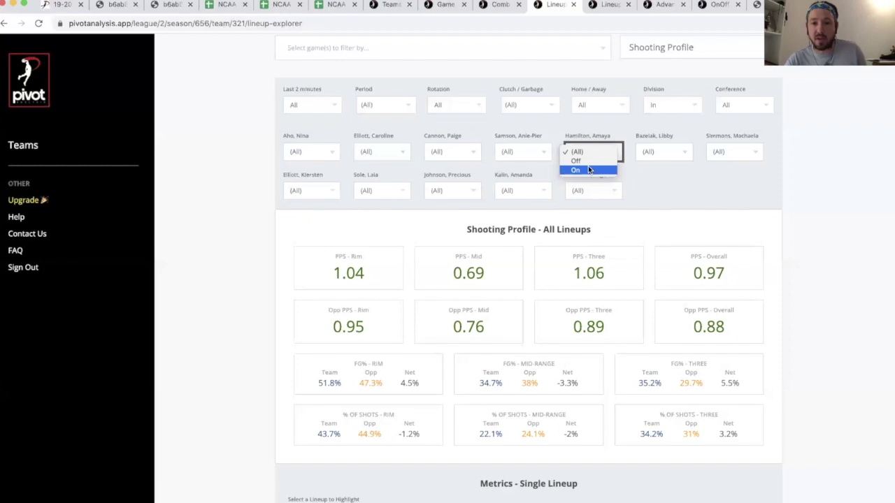
key(Escape)
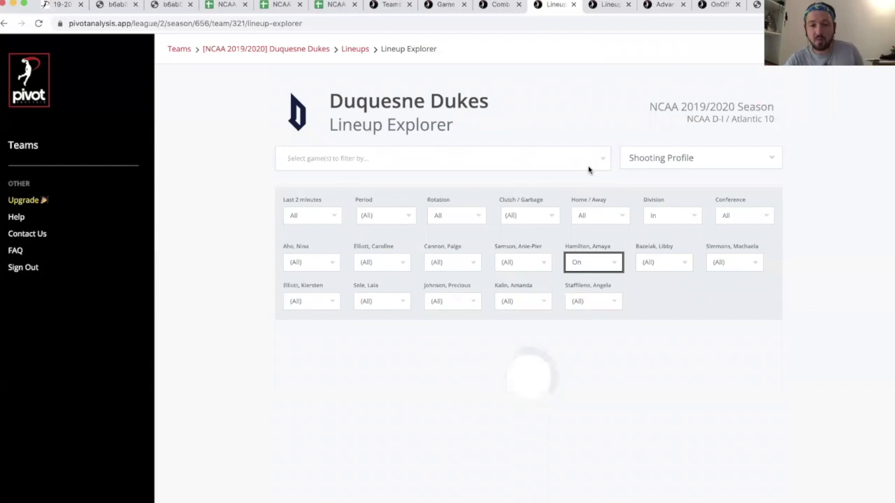
scroll(591, 170, down, 3)
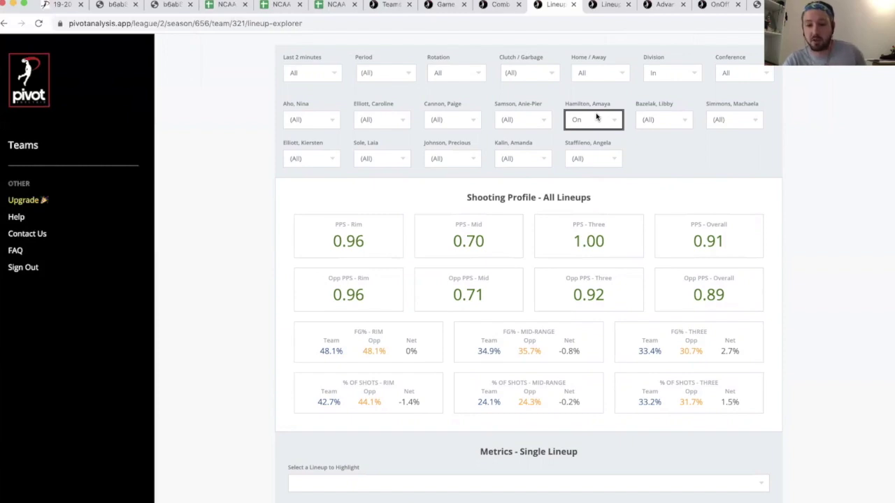
- Compare the team's shooting profile by setting the fifth listed player's filter to Off and back to On
click(596, 117)
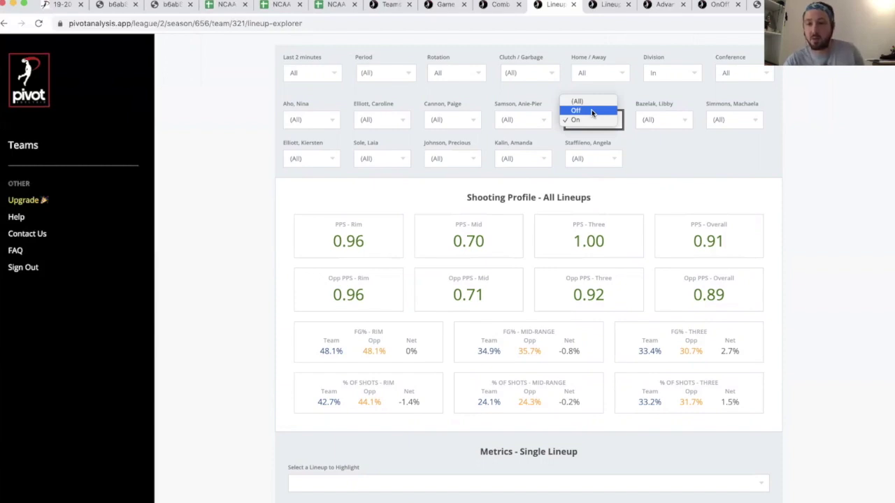
click(591, 111)
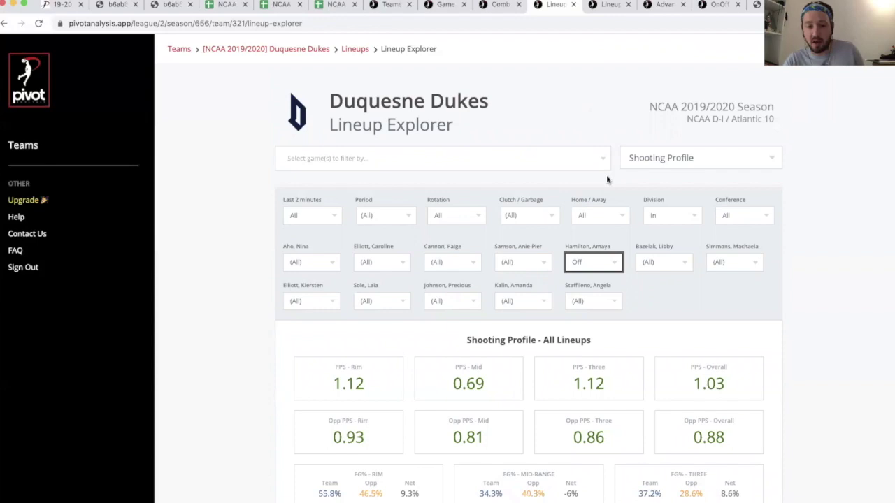
scroll(606, 180, down, 2)
click(592, 199)
click(591, 209)
scroll(571, 366, down, 1)
scroll(571, 366, down, 1)
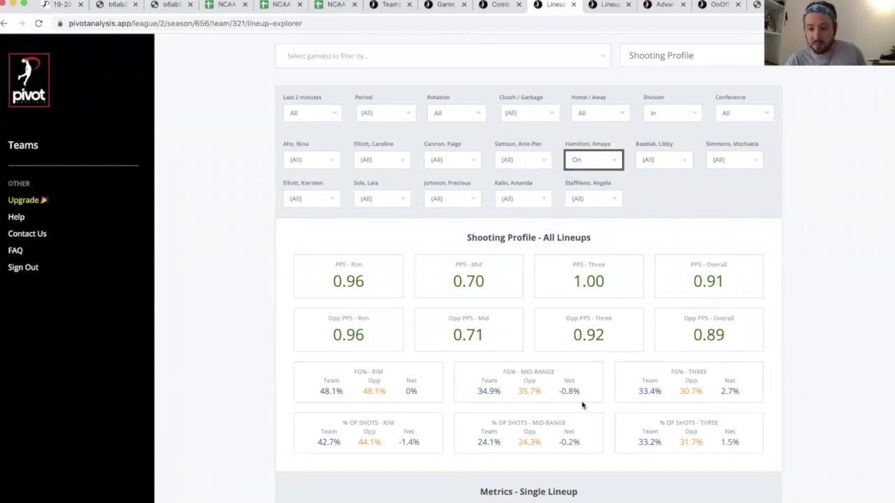
scroll(583, 404, down, 1)
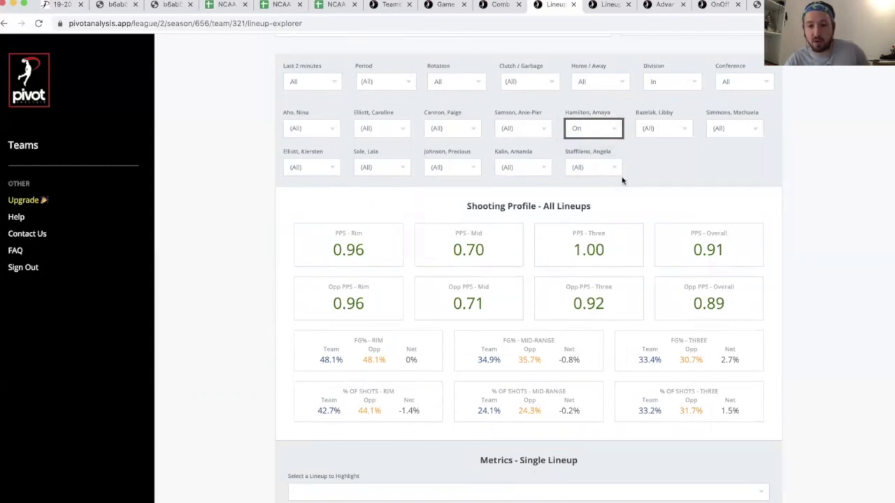
- Examine team and opponent three-point percentages with the fifth listed player's filter set to Off, and return the filter to On
click(602, 133)
click(600, 131)
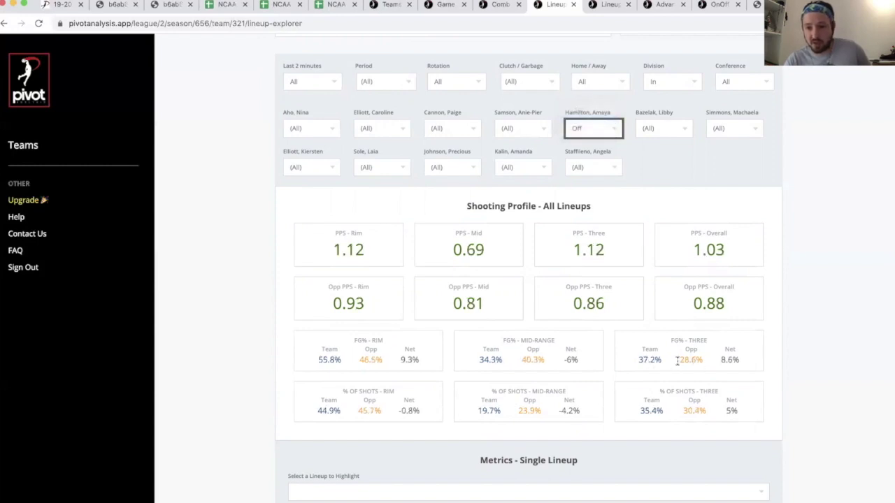
drag(641, 354, 711, 363)
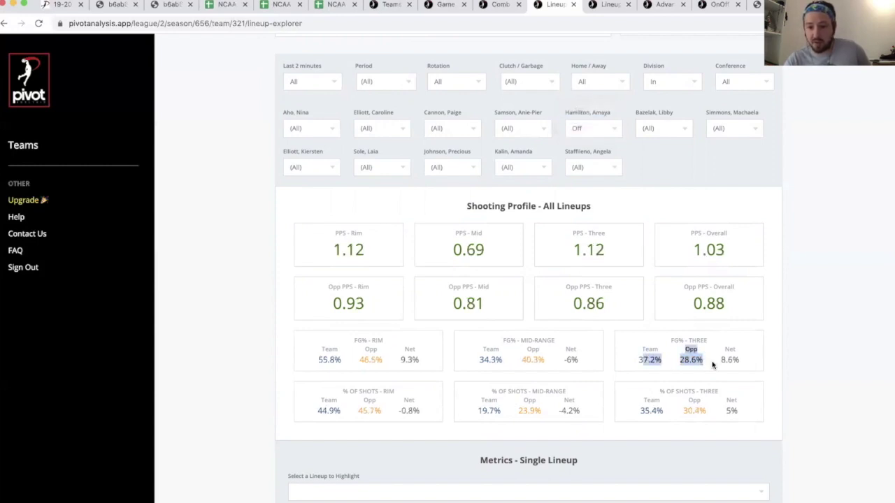
click(713, 365)
click(593, 132)
click(576, 138)
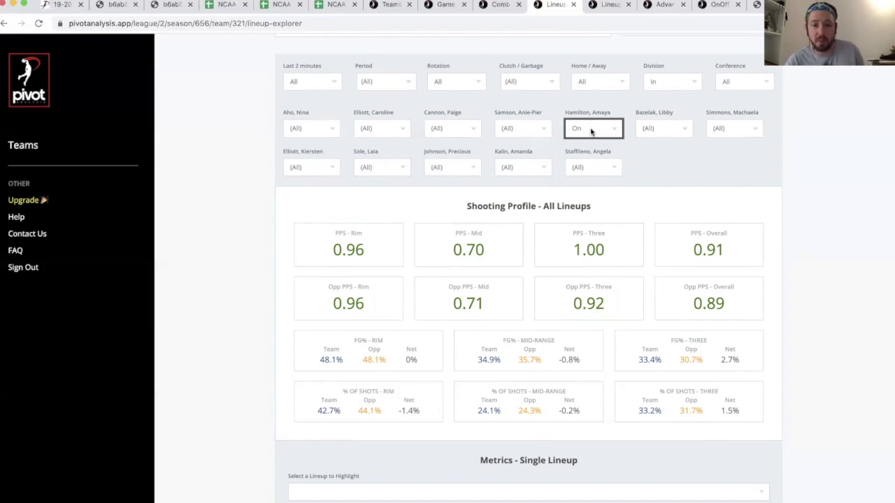
- Change the metric set shown for all Duquesne lineups to Four Factors
scroll(590, 131, up, 3)
right_click(671, 106)
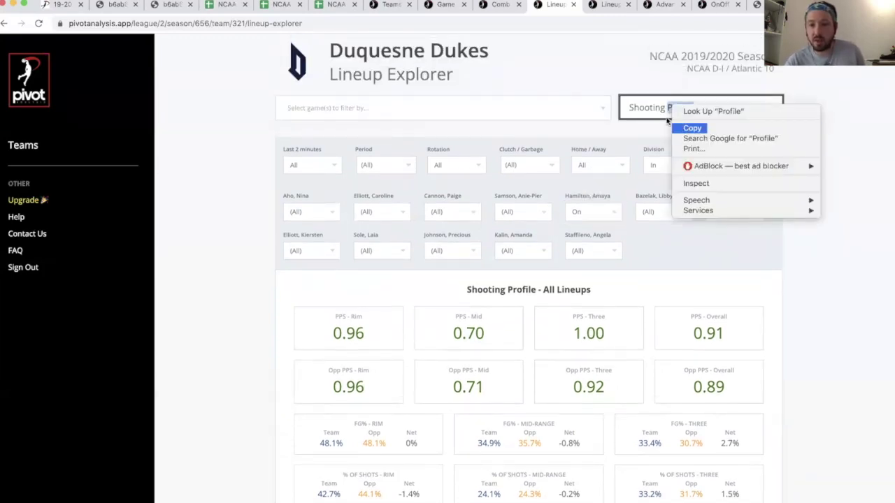
click(681, 126)
click(650, 108)
click(657, 94)
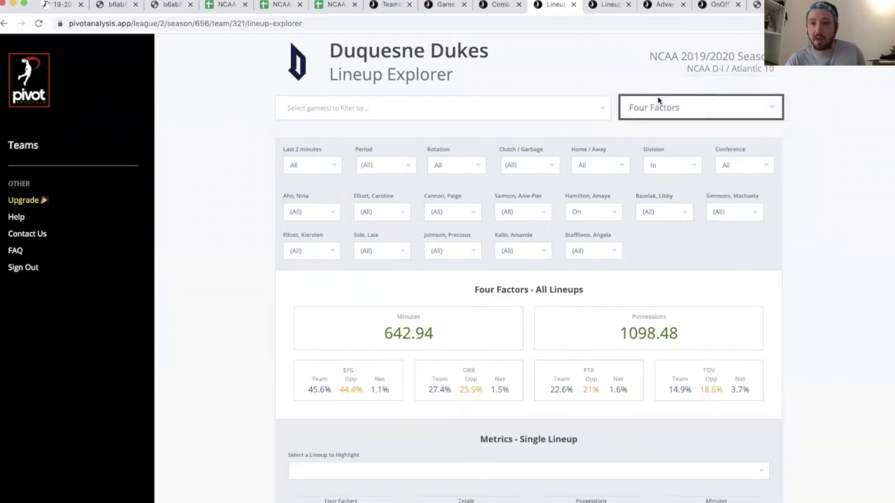
- Compare the team's four factors by setting the fifth listed player's filter to Off and back to On
click(583, 214)
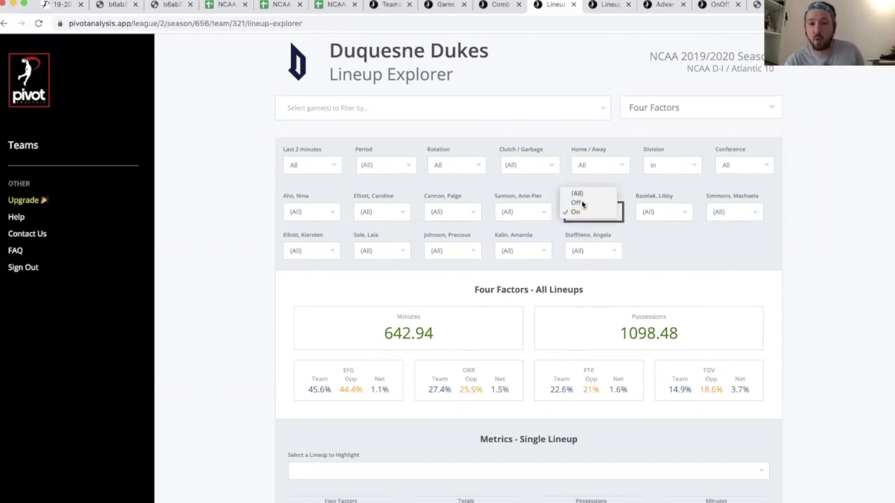
click(583, 204)
click(590, 211)
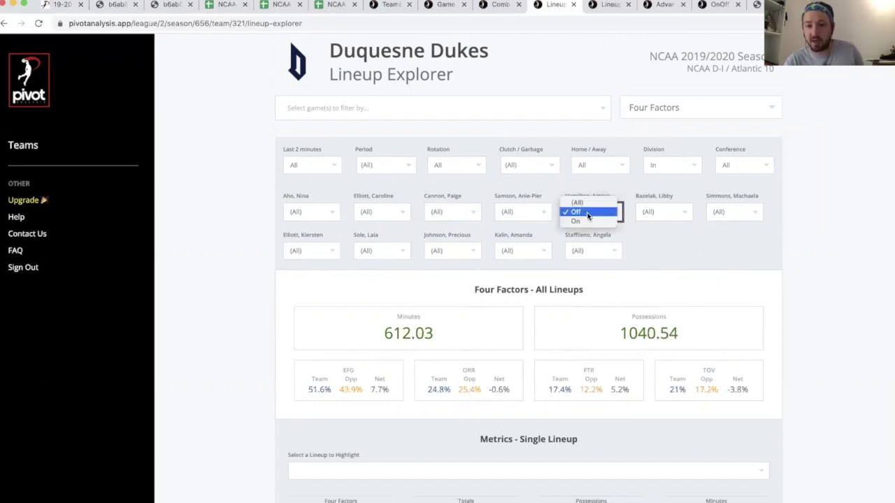
click(587, 221)
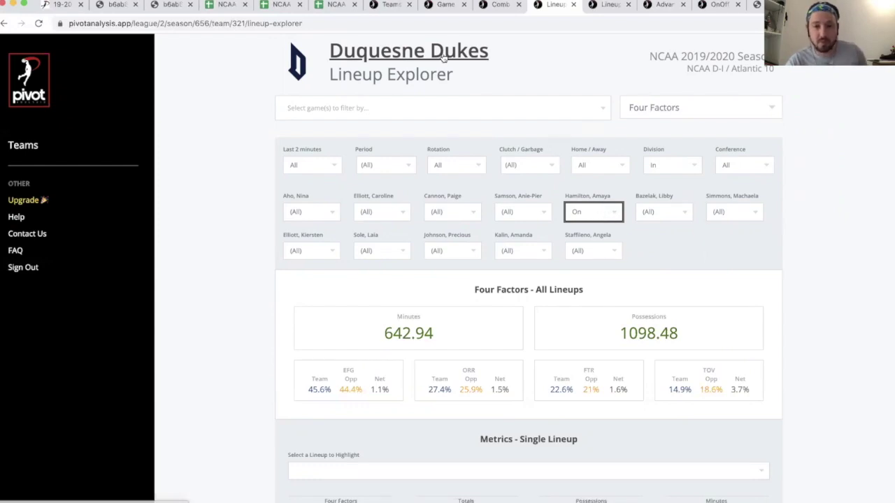
- Switch to the NCAA_Womens_20192020 spreadsheet in Google Sheets showing the Atlantic 10 team percentiles
click(336, 5)
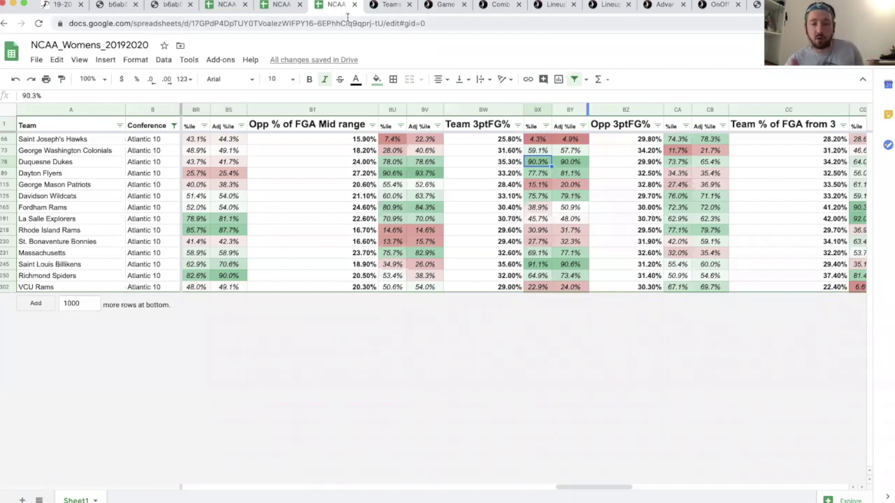